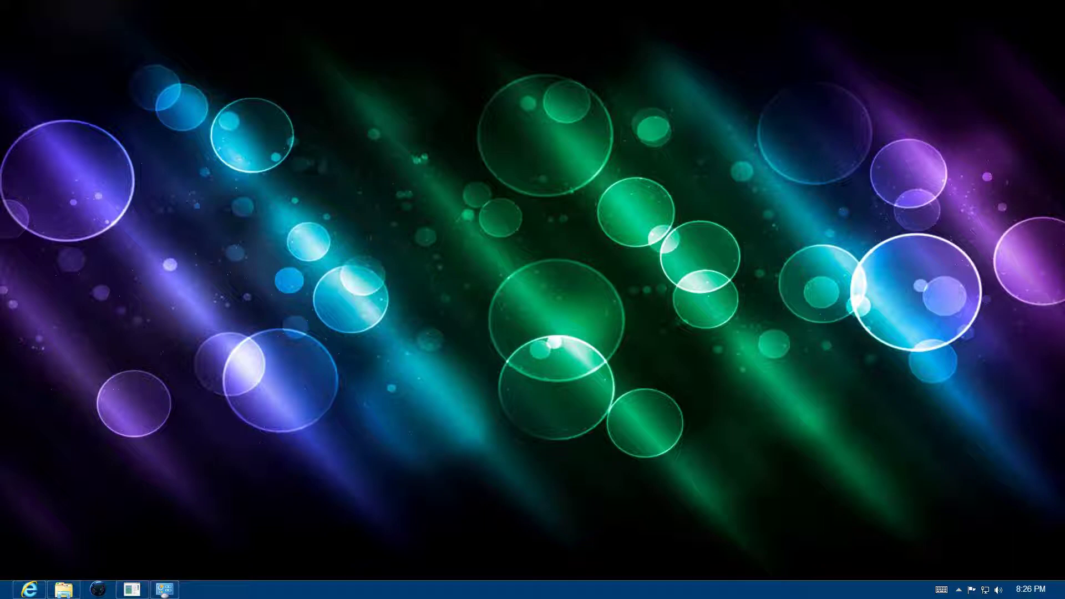
- Restore the hidden windows and move the System window around, ending near the top of the screen
click(1062, 590)
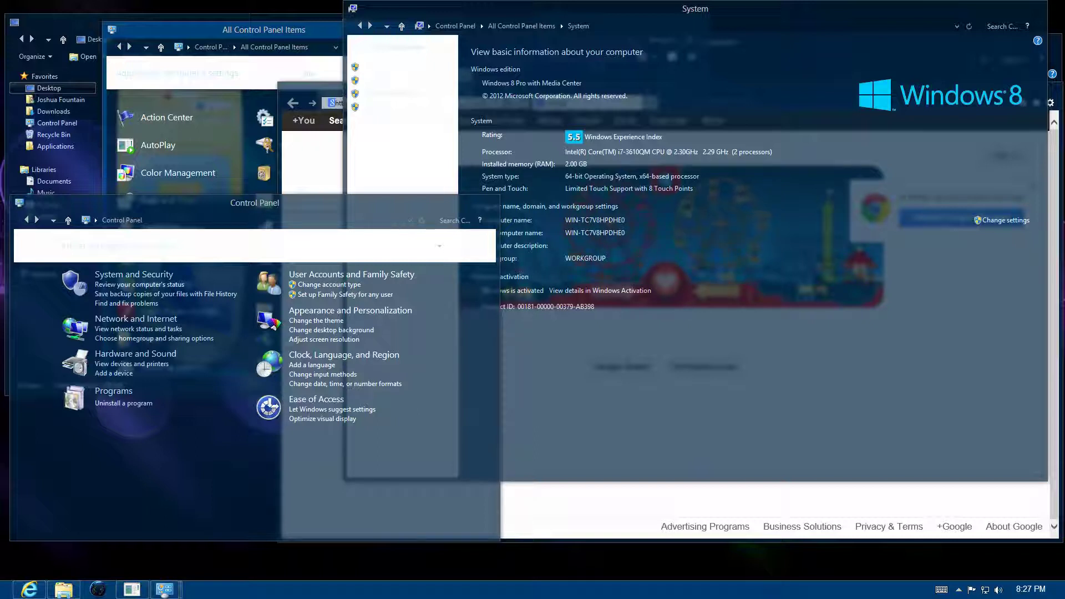
click(814, 208)
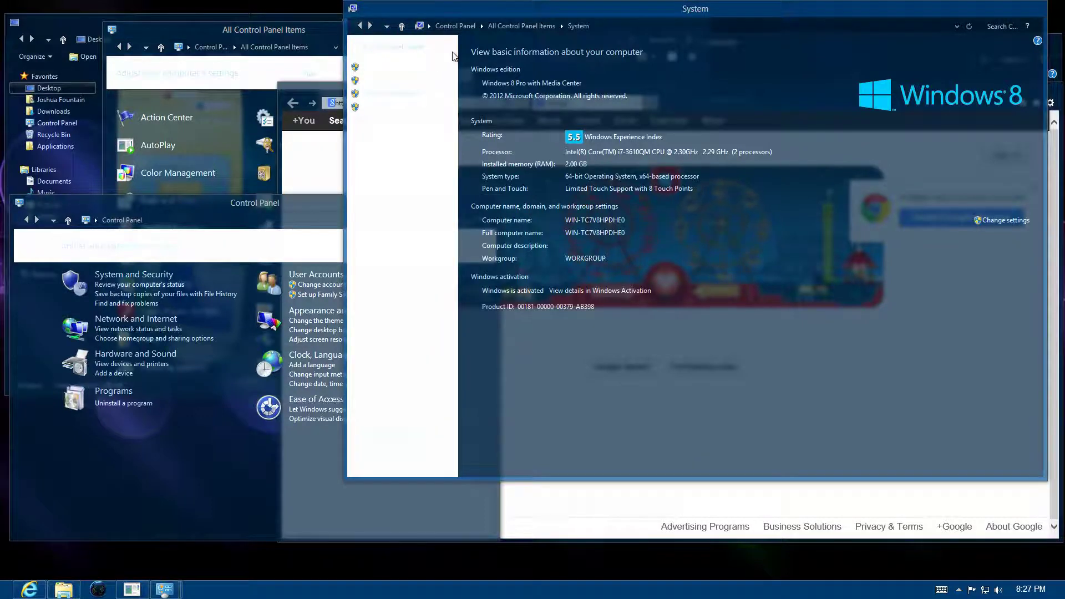
drag(514, 15, 505, 25)
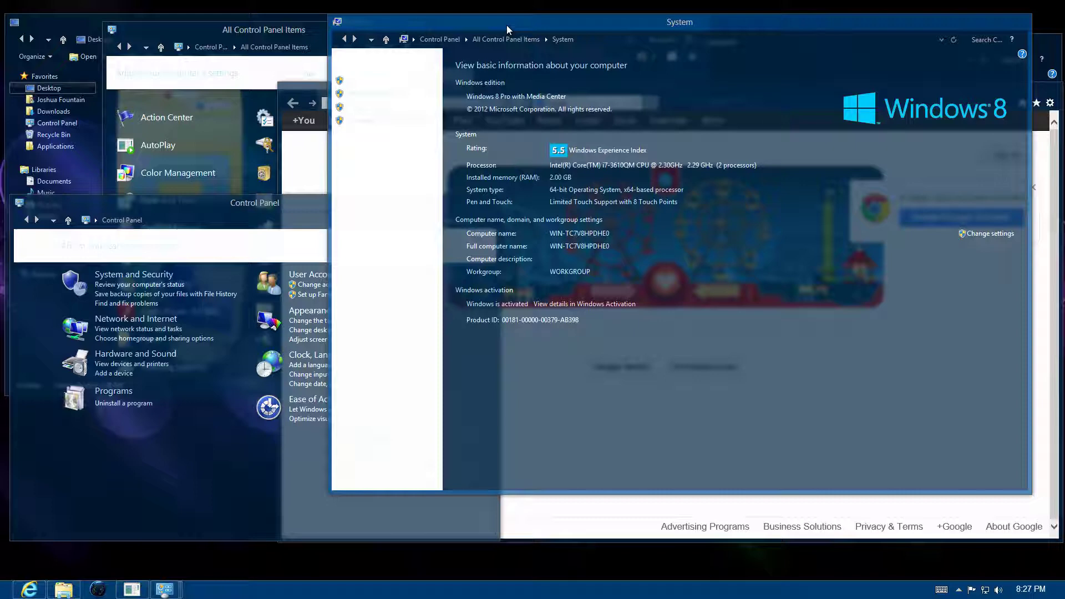
drag(506, 25, 589, 216)
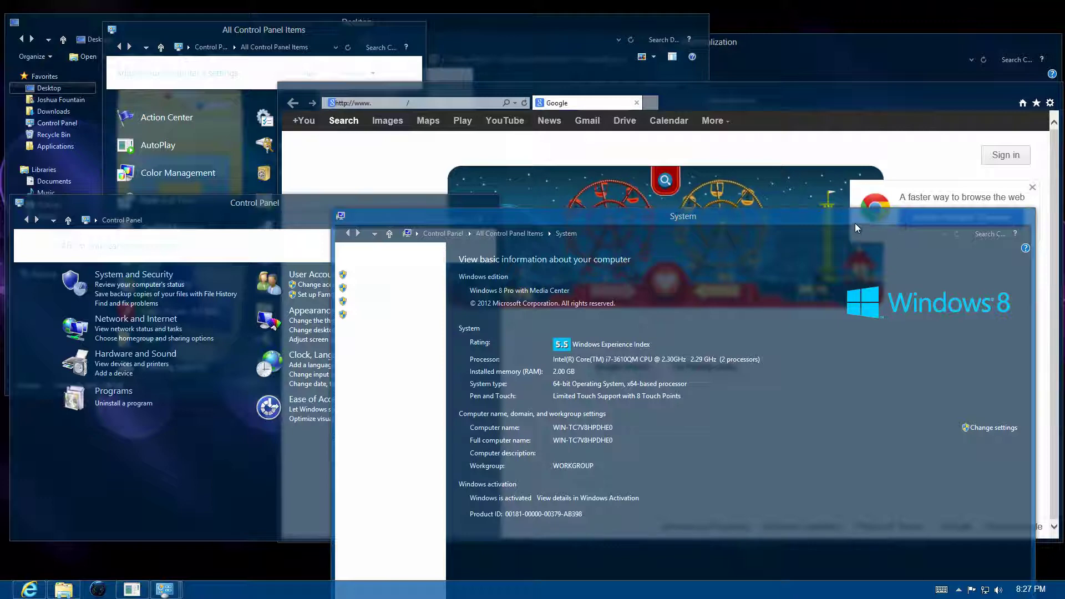
drag(847, 217, 847, 202)
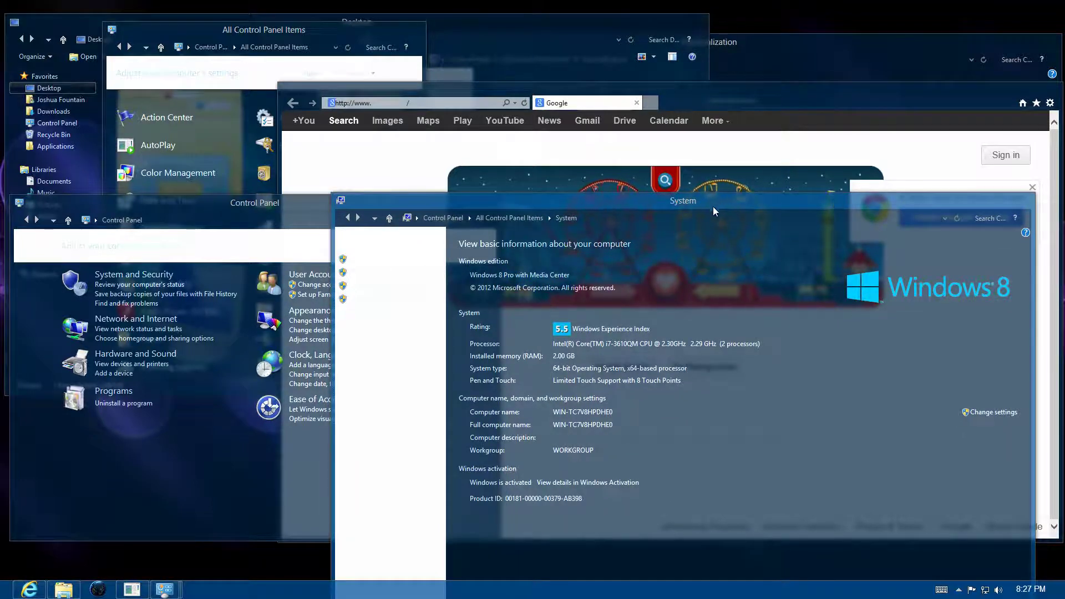
drag(724, 200, 743, 107)
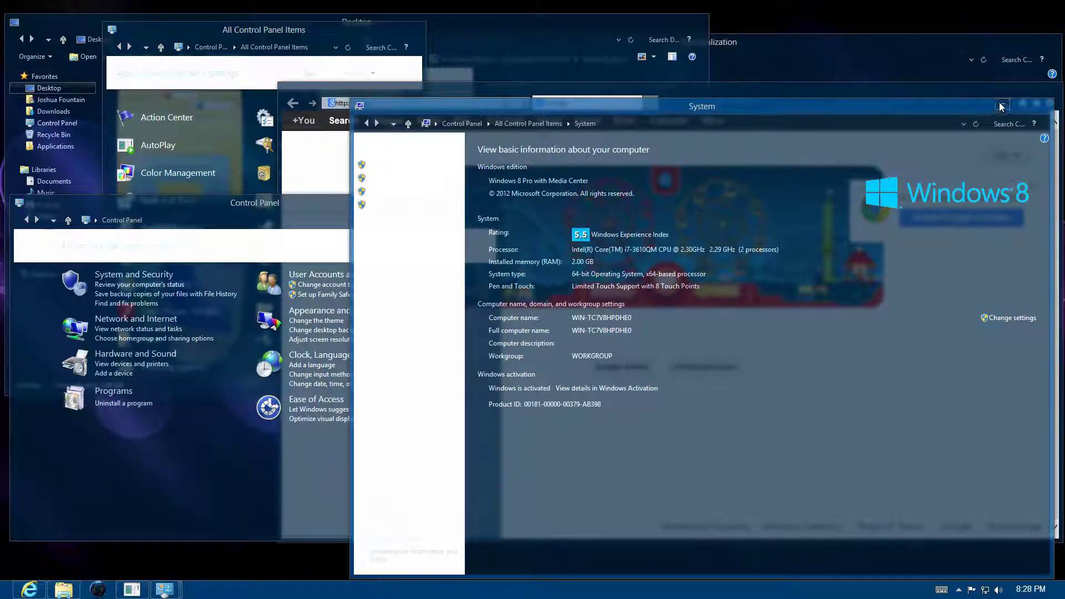
- Close the System window and dismiss the All Control Panel Items window
click(1034, 105)
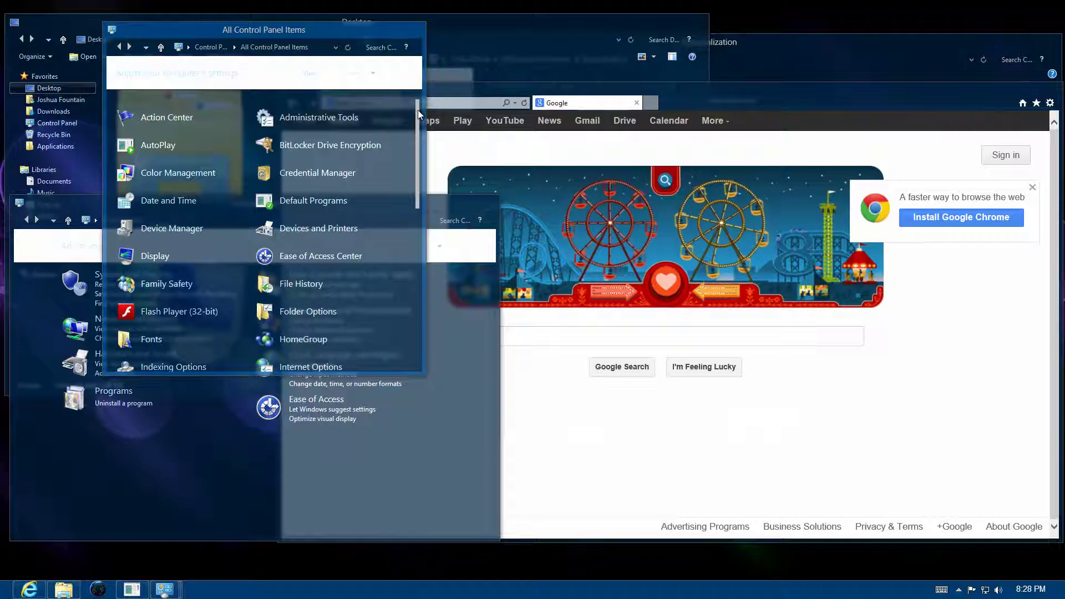
mouse_move(418, 109)
mouse_down()
mouse_move(418, 274)
mouse_move(418, 104)
mouse_move(417, 265)
mouse_move(407, 115)
mouse_up()
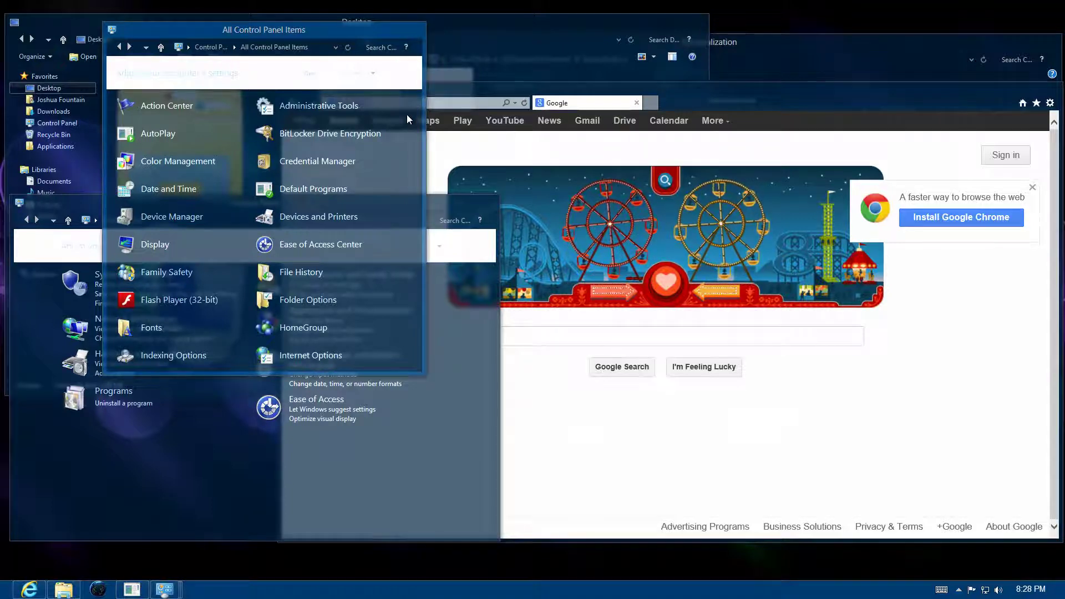
drag(302, 31, 669, 72)
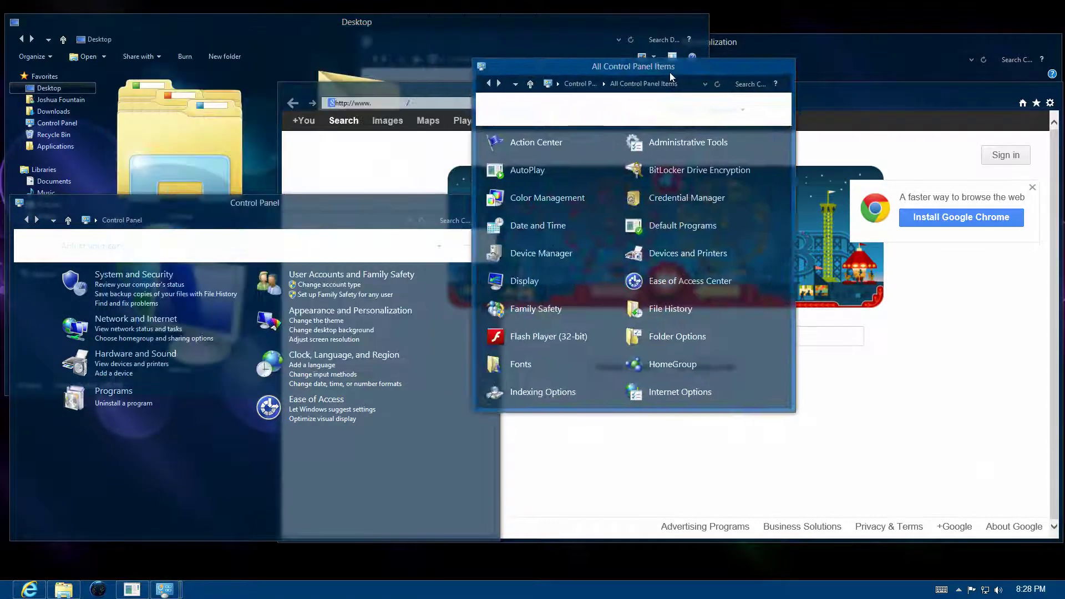
click(785, 73)
- Close the Control Panel window and send the Desktop folder window behind the Google page
drag(391, 201, 867, 94)
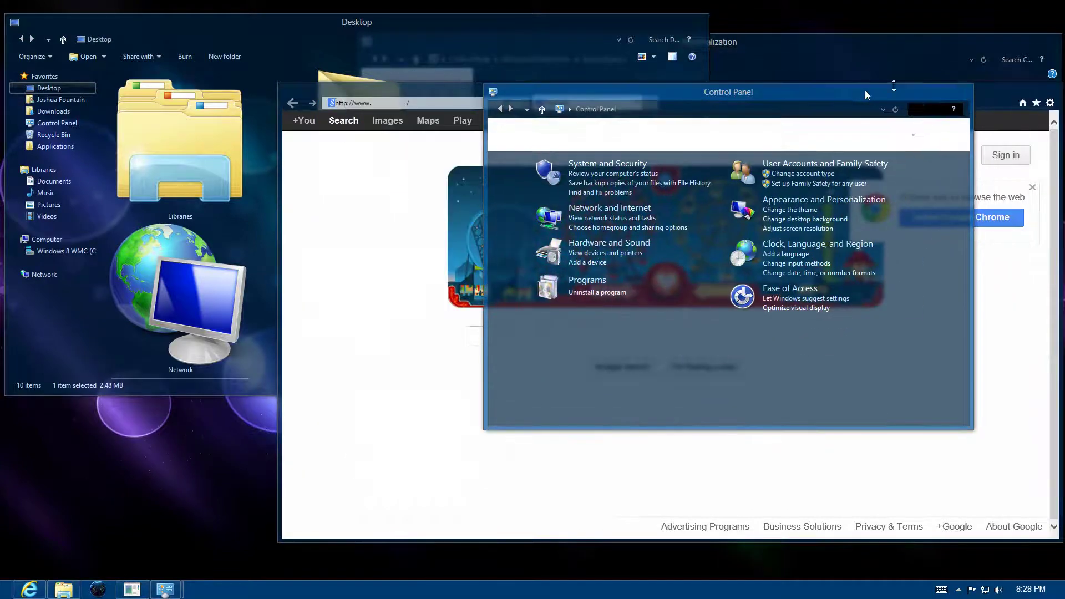
click(947, 89)
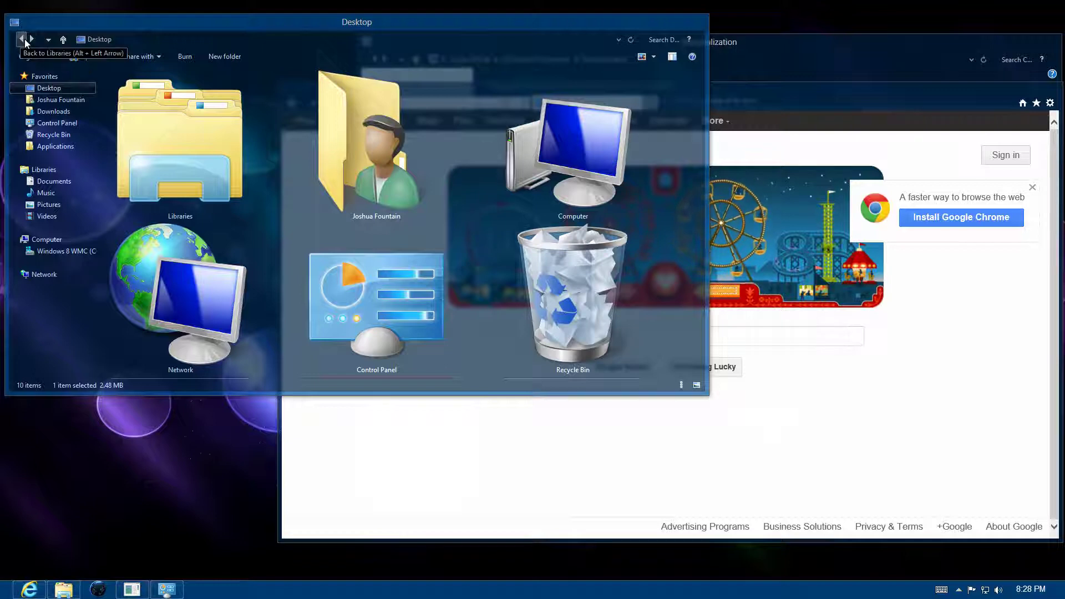
drag(219, 21, 238, 28)
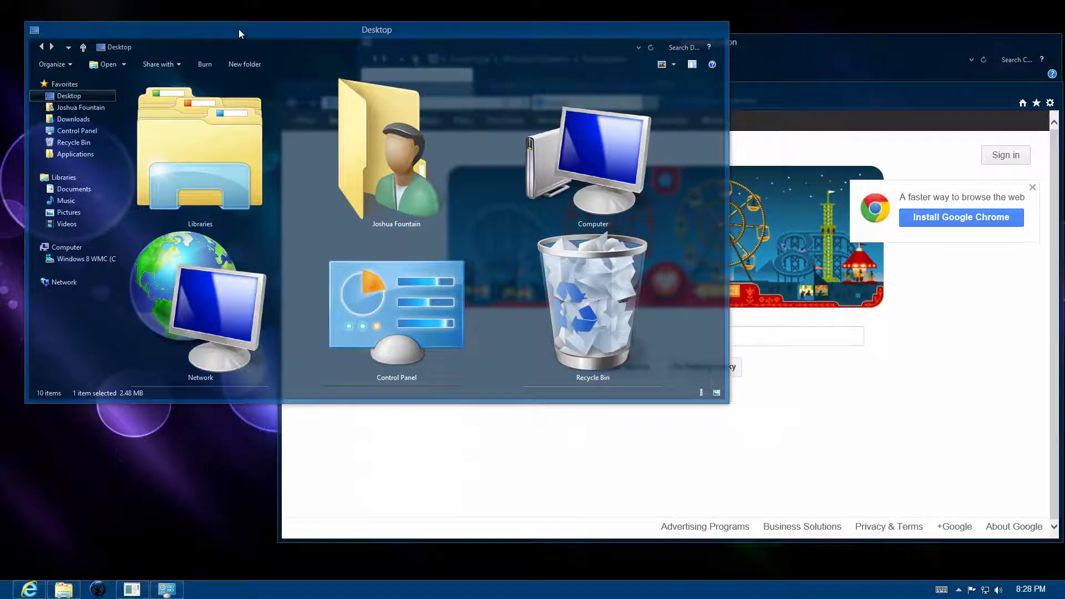
key(alt+Tab)
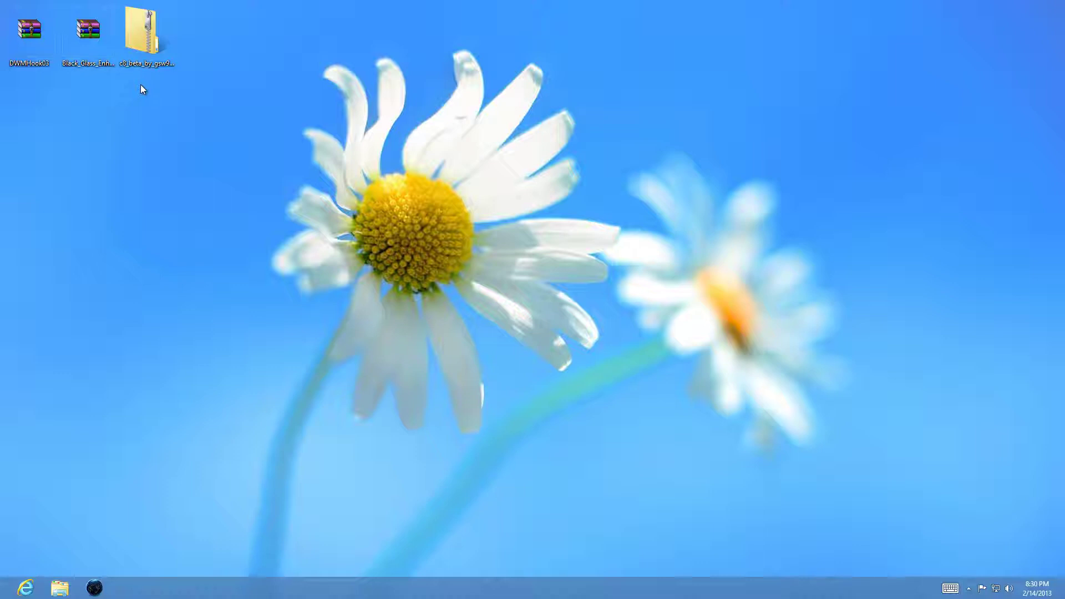
- Copy the Theme folder out of the zipped archive onto the desktop
double_click(147, 43)
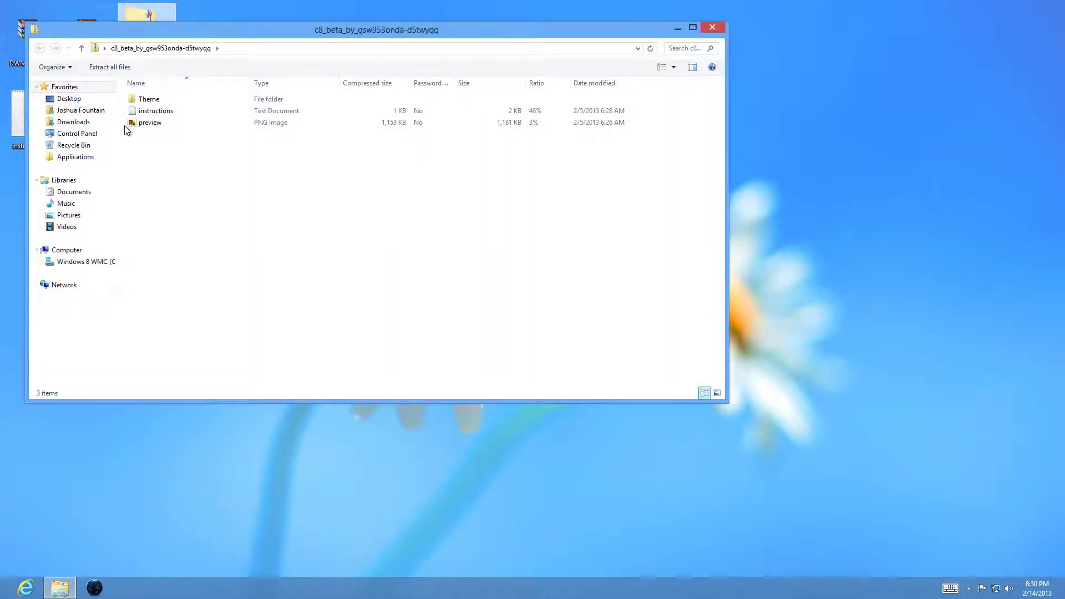
drag(187, 27, 369, 5)
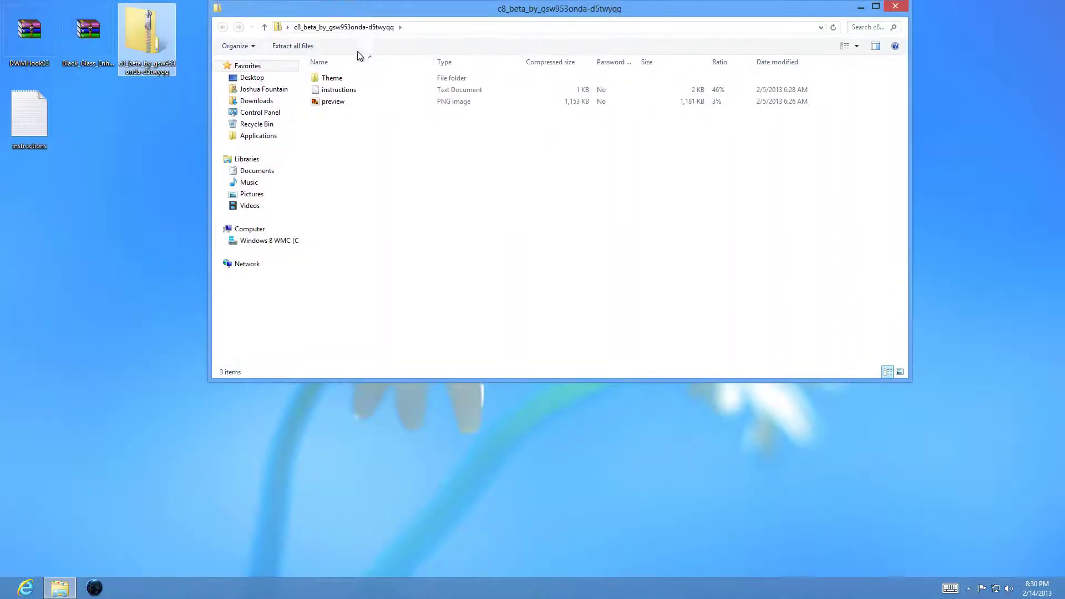
click(330, 81)
double_click(330, 80)
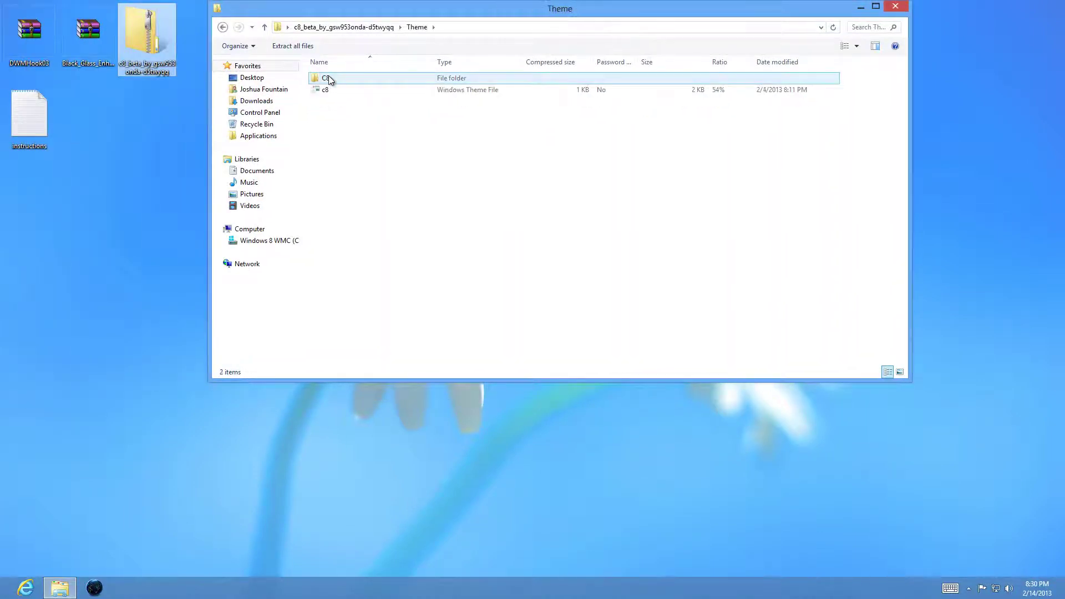
click(222, 26)
drag(322, 82, 147, 120)
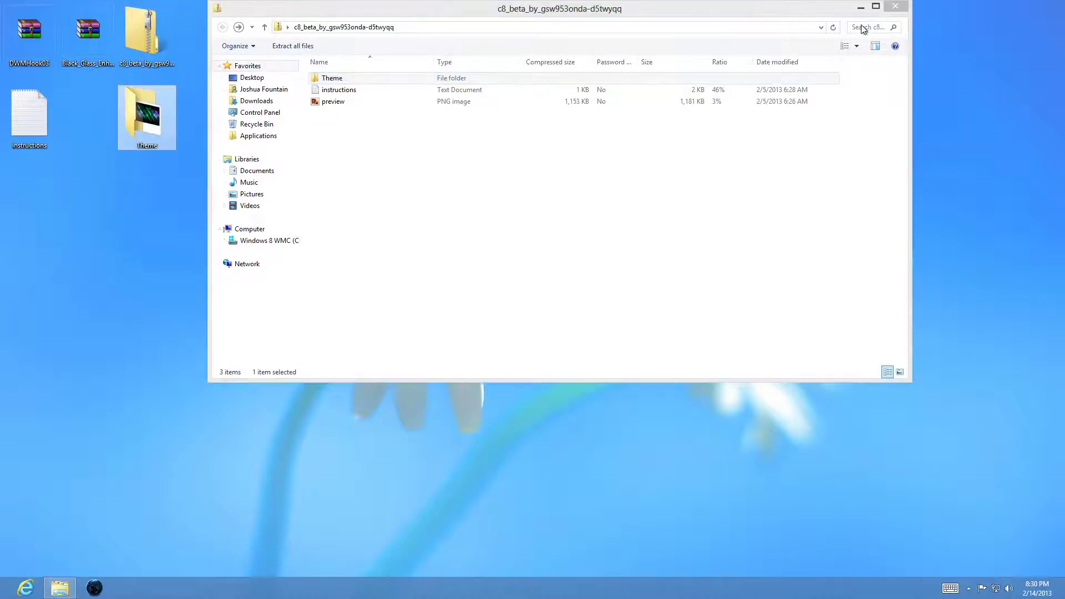
key(alt+F4)
- Copy the C8 folder and c8 theme file from the desktop Theme folder
double_click(149, 124)
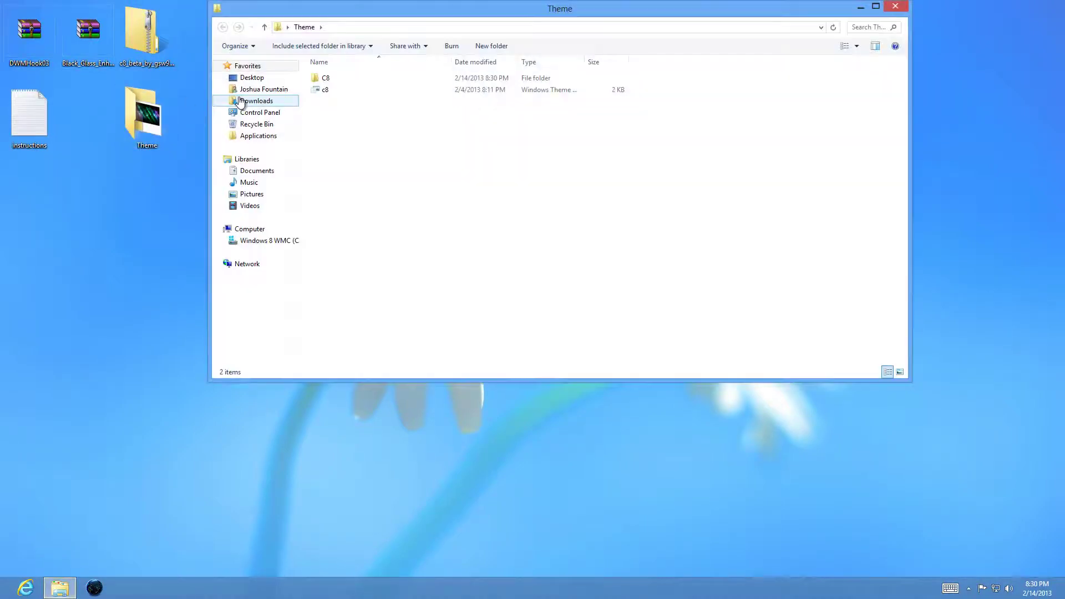
drag(312, 116, 332, 72)
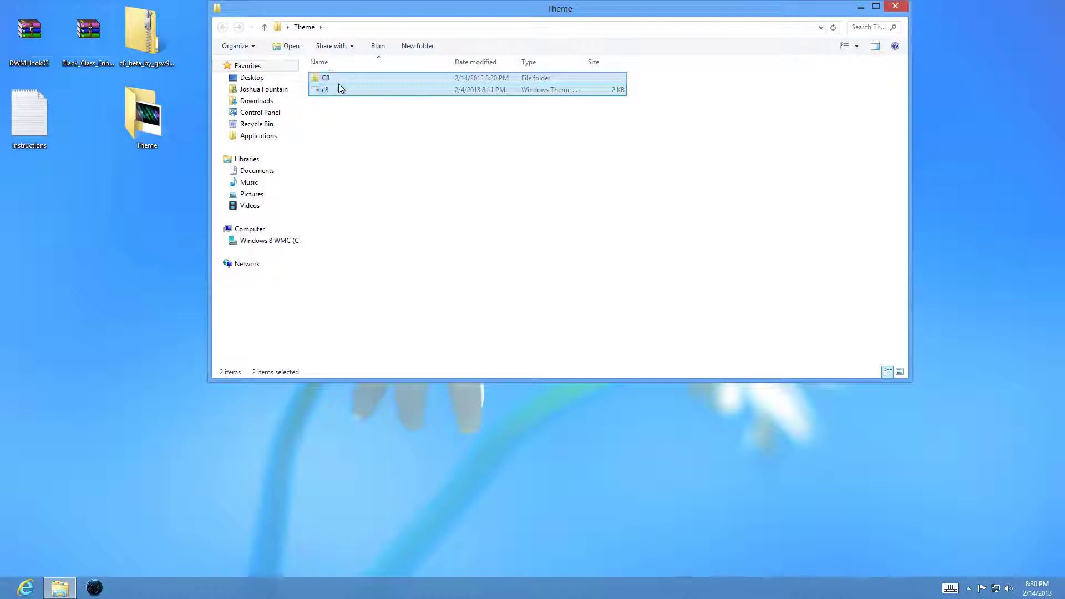
right_click(339, 84)
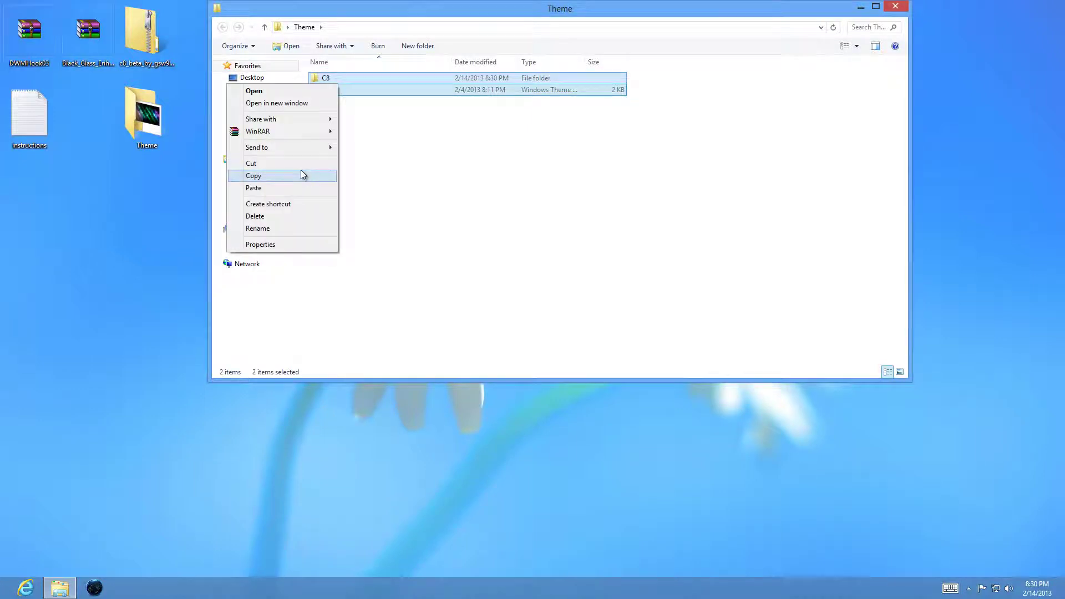
click(304, 175)
- Paste the C8 items into C:\Windows\Resources\Themes
click(249, 229)
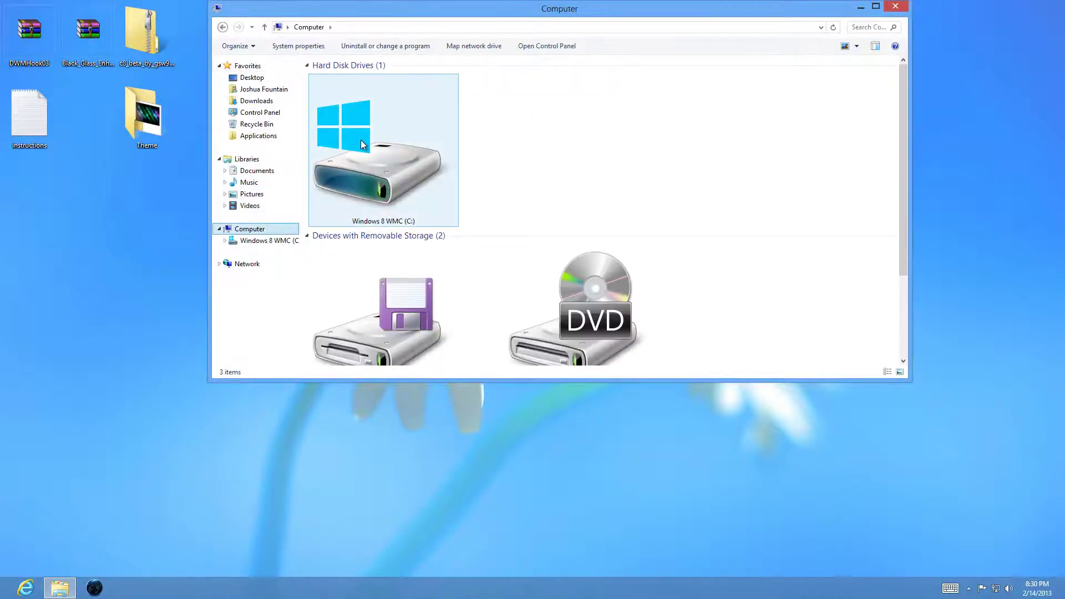
double_click(361, 144)
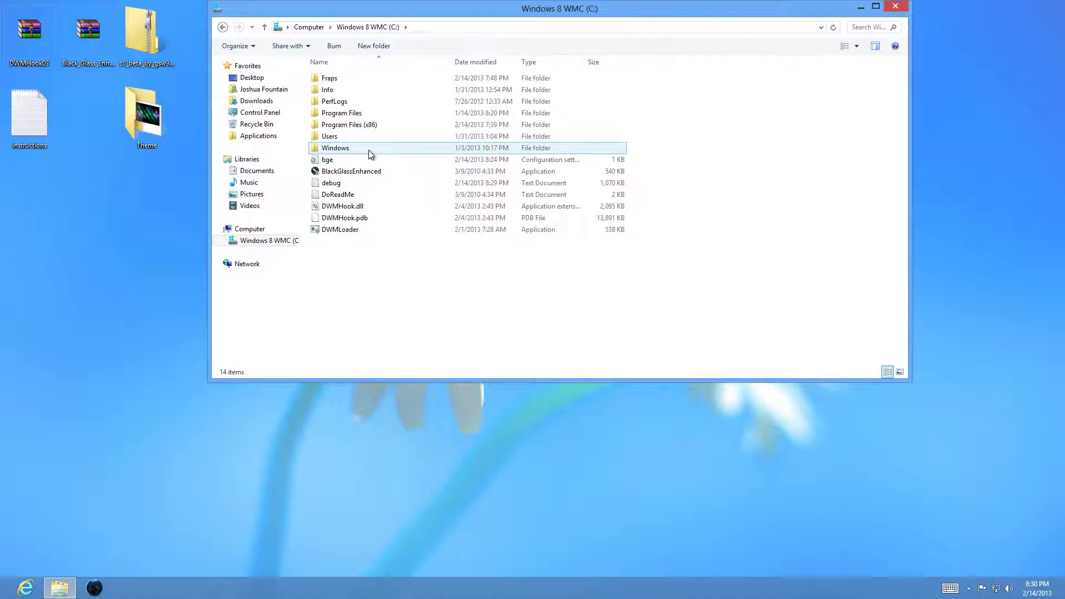
double_click(370, 153)
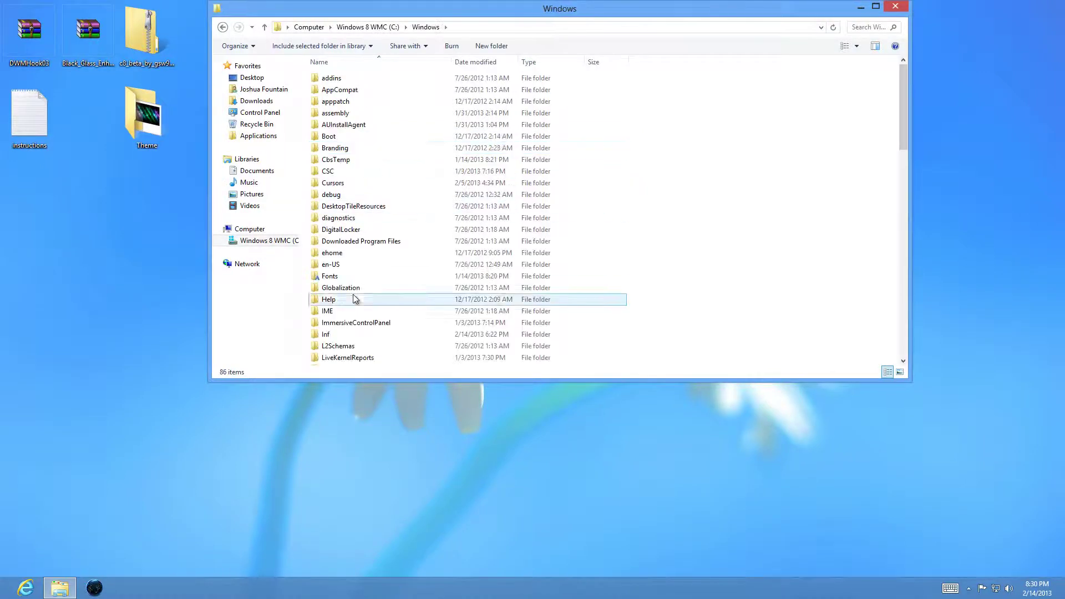
scroll(356, 299, down, 7)
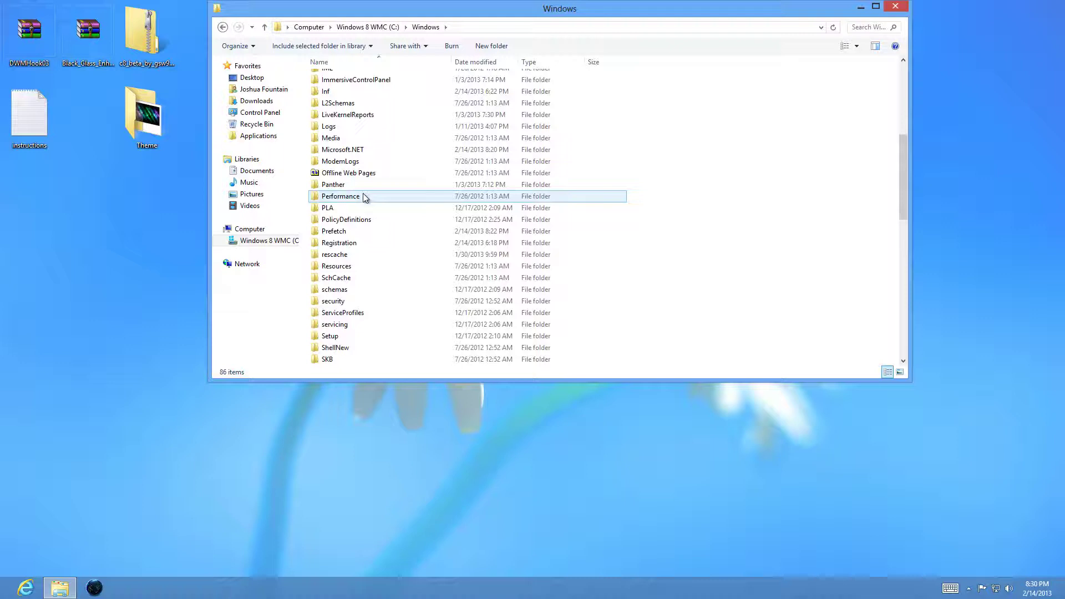
double_click(358, 266)
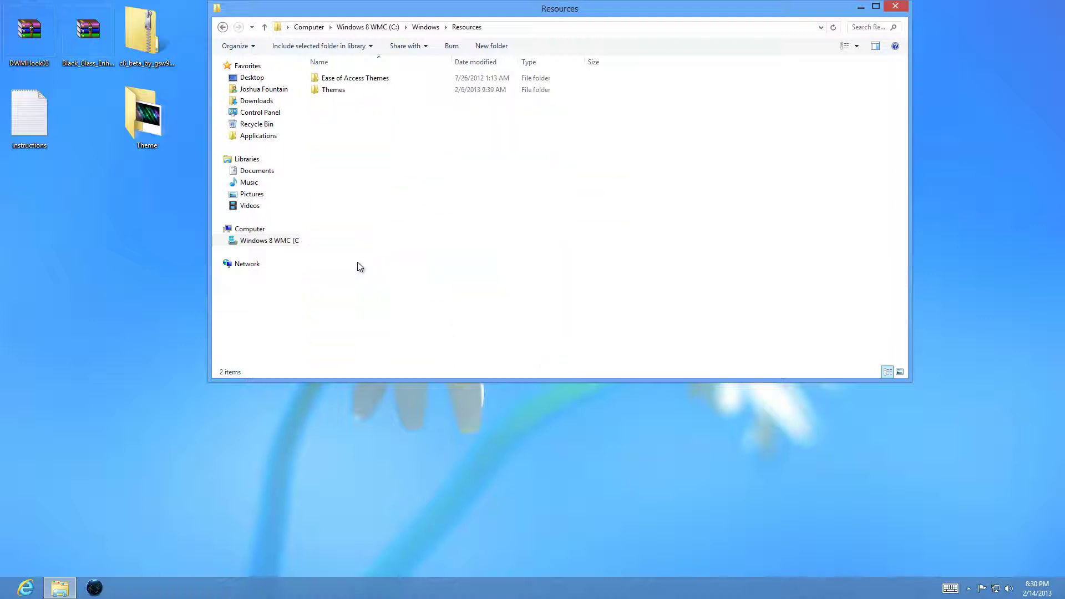
double_click(345, 91)
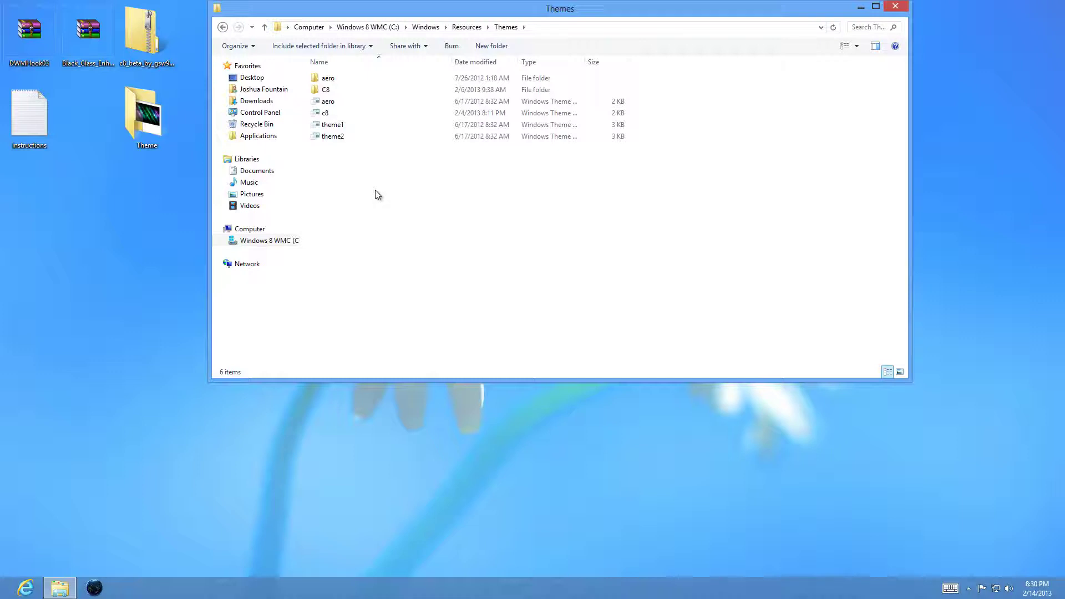
right_click(376, 194)
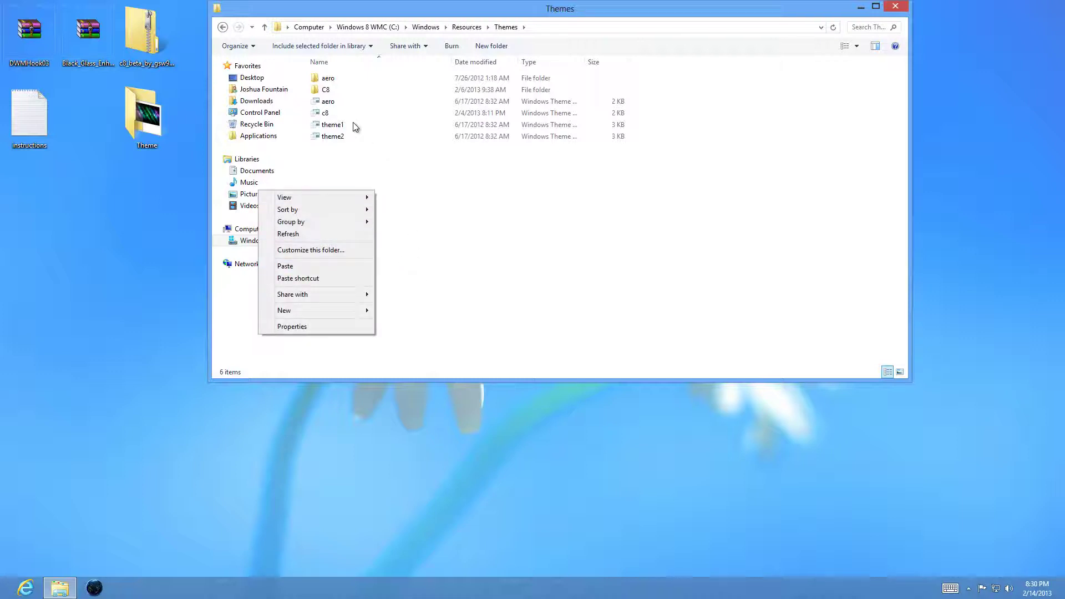
- Close the Themes folder, then apply the Chameleon for 8 test theme in Personalization and close it
key(alt+F4)
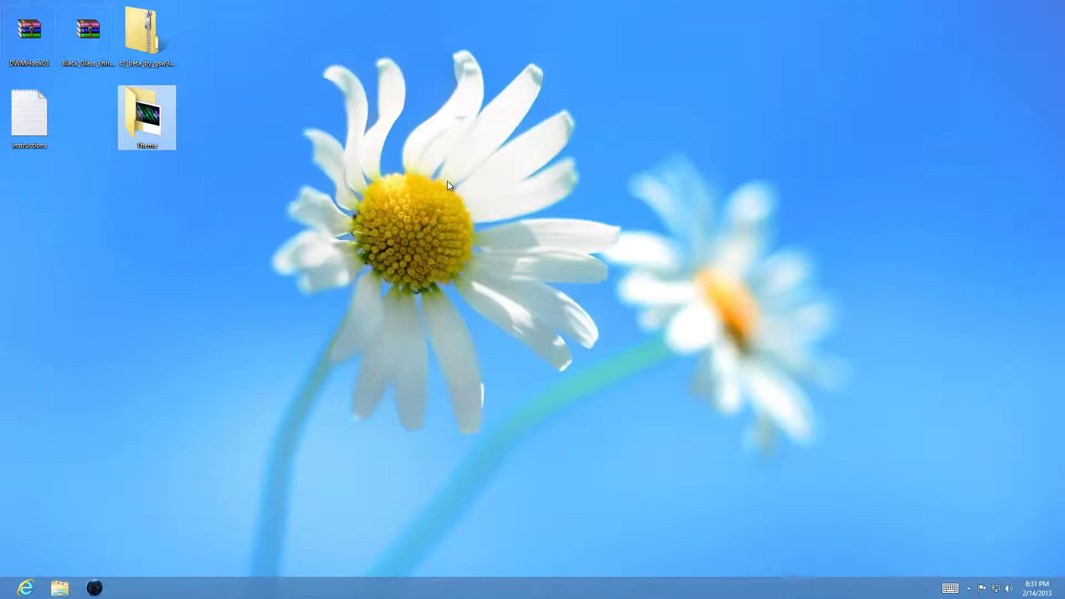
right_click(447, 181)
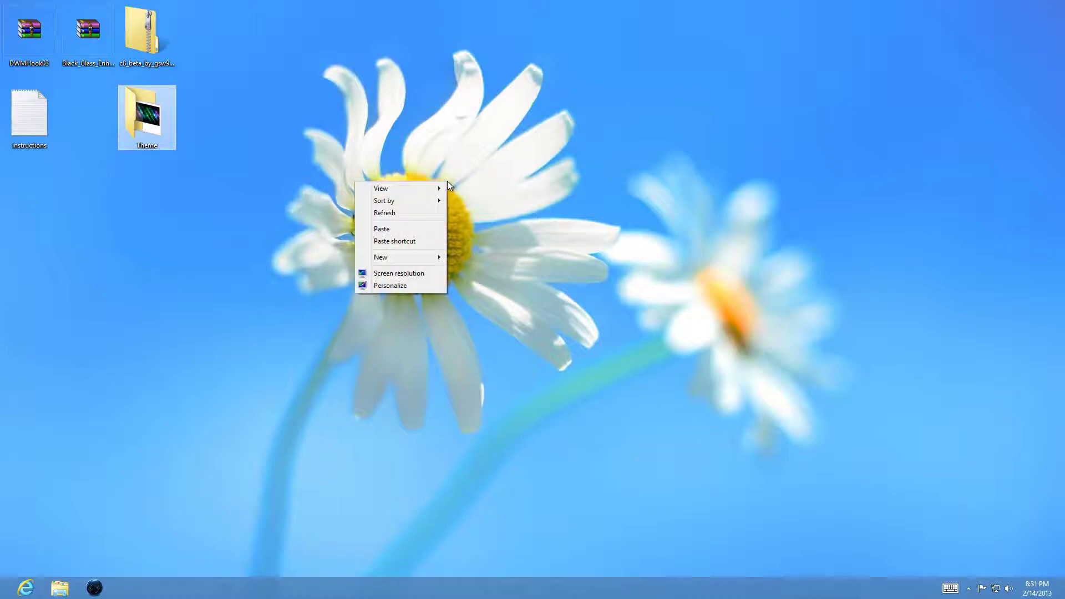
click(407, 287)
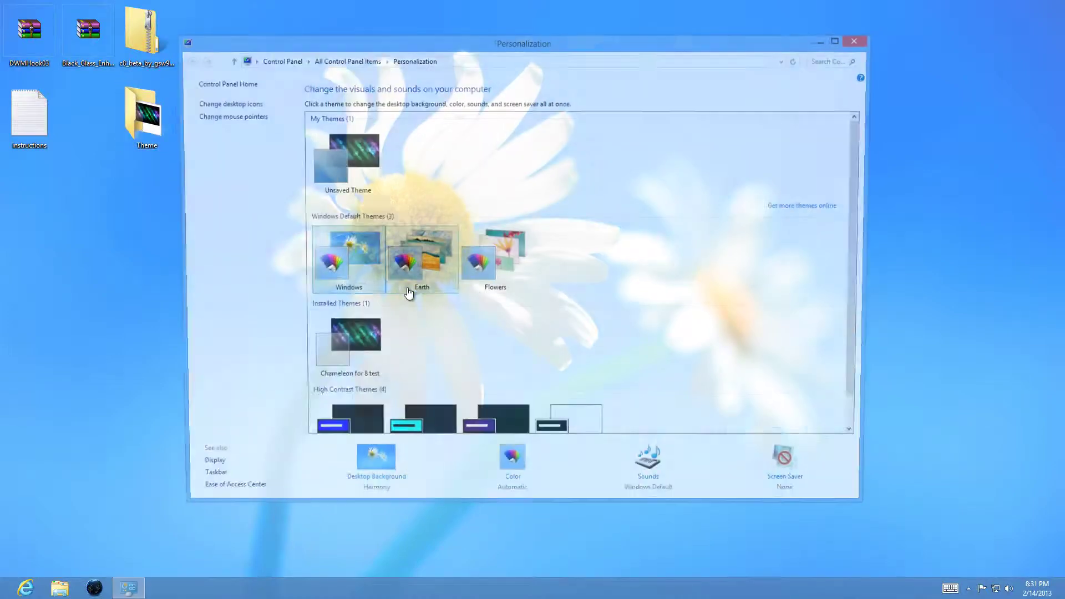
click(368, 355)
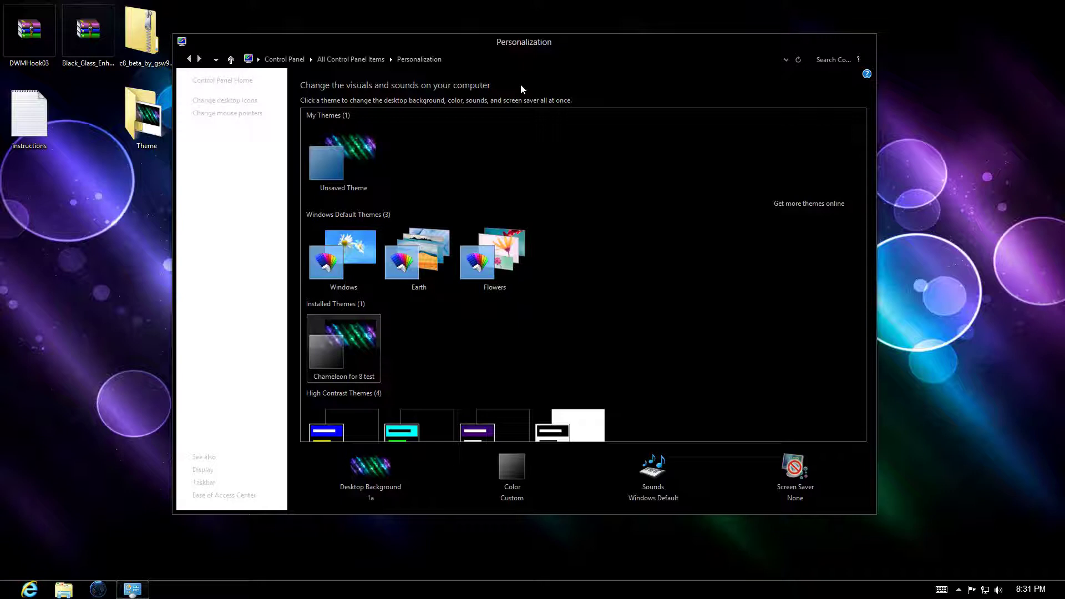
drag(578, 41, 628, 46)
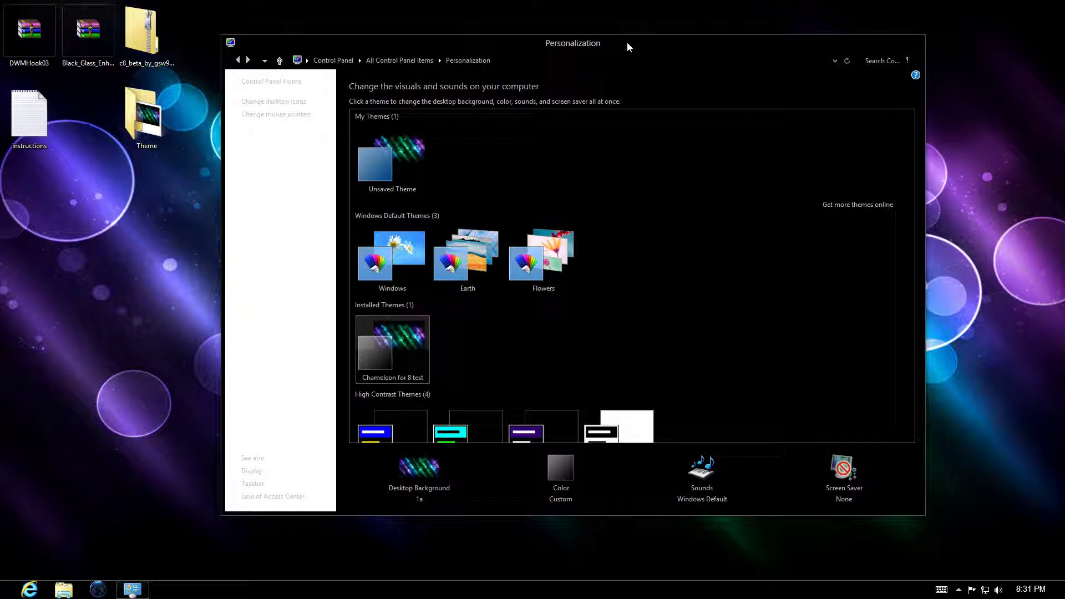
click(910, 41)
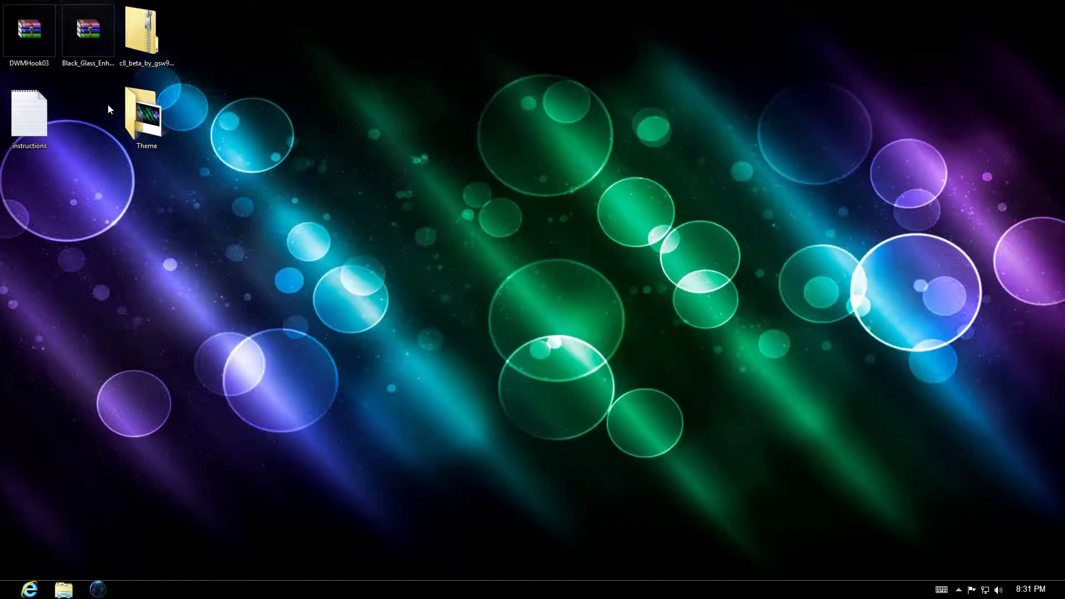
- Extract the Black Glass Enhanced v0.5 folder to the desktop, open it, and select its three files
double_click(91, 34)
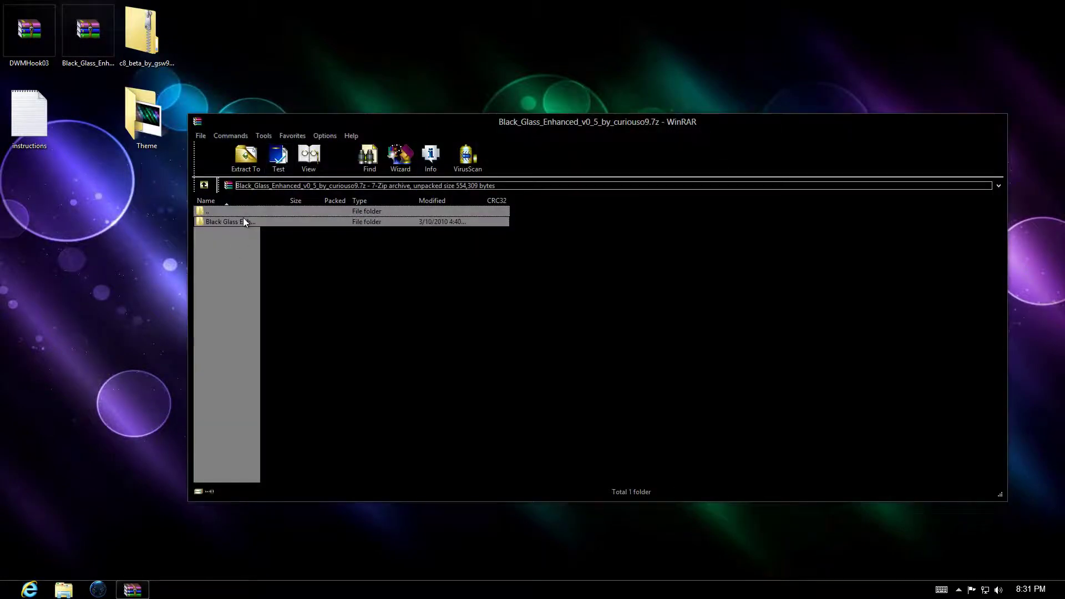
drag(243, 221, 132, 240)
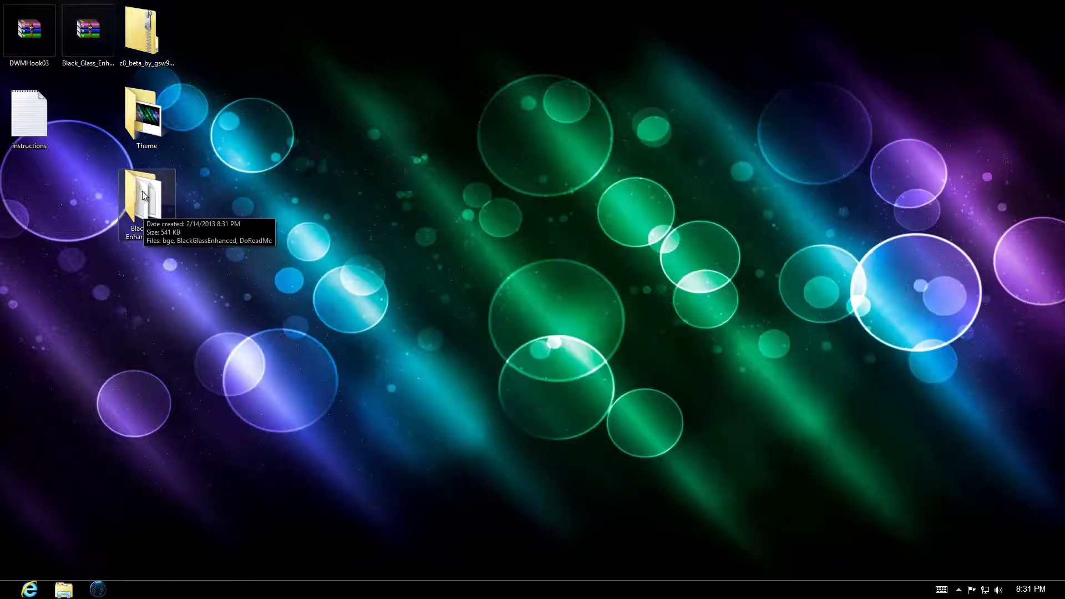
double_click(161, 192)
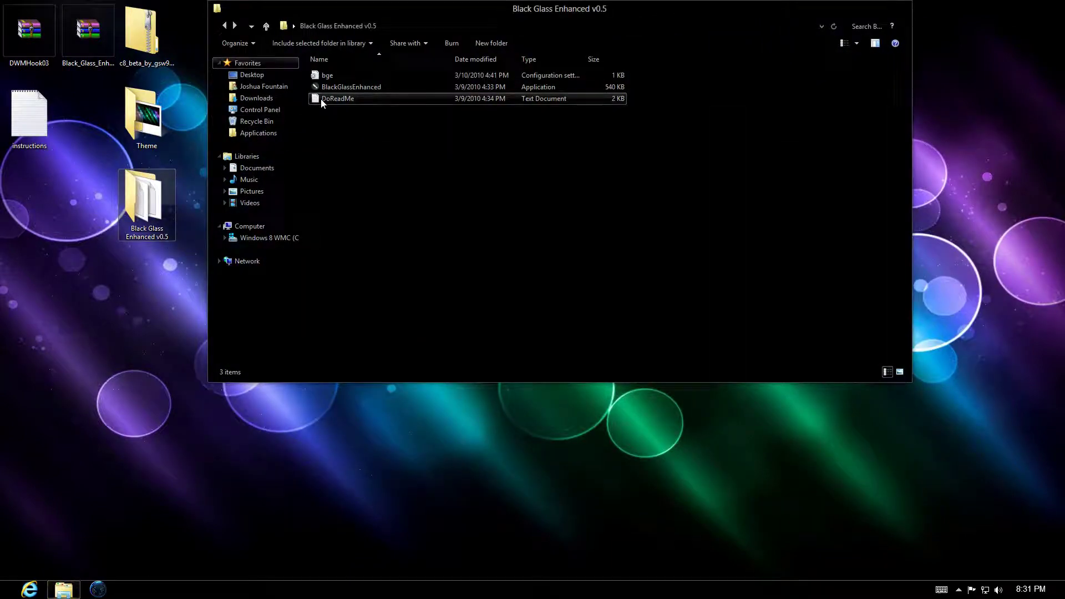
drag(331, 108, 329, 74)
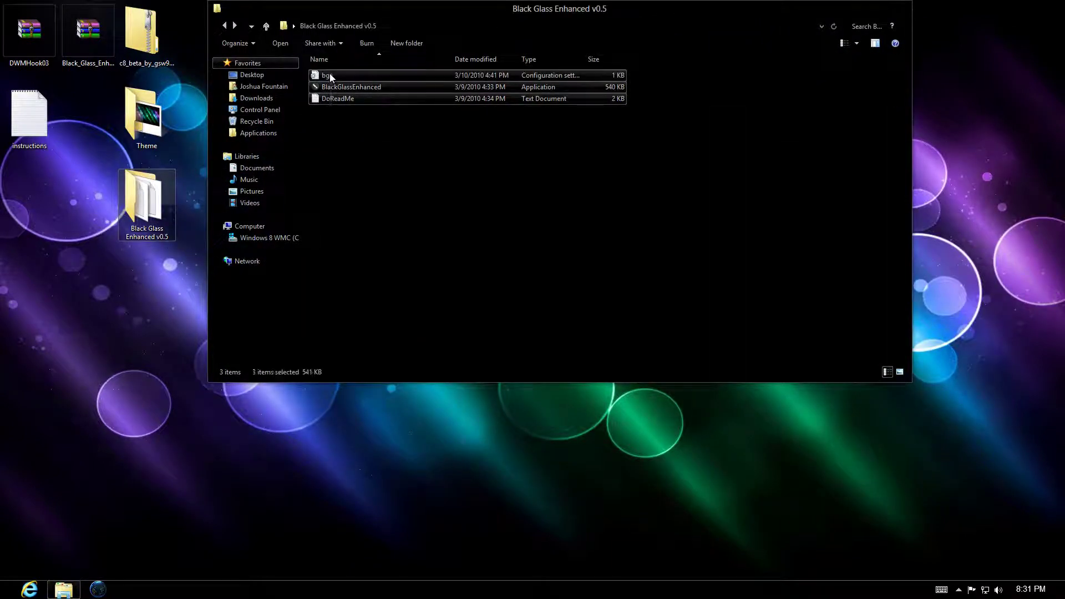
- Open the Windows 8 WMC (C:) drive and run BlackGlassEnhanced as administrator
click(246, 226)
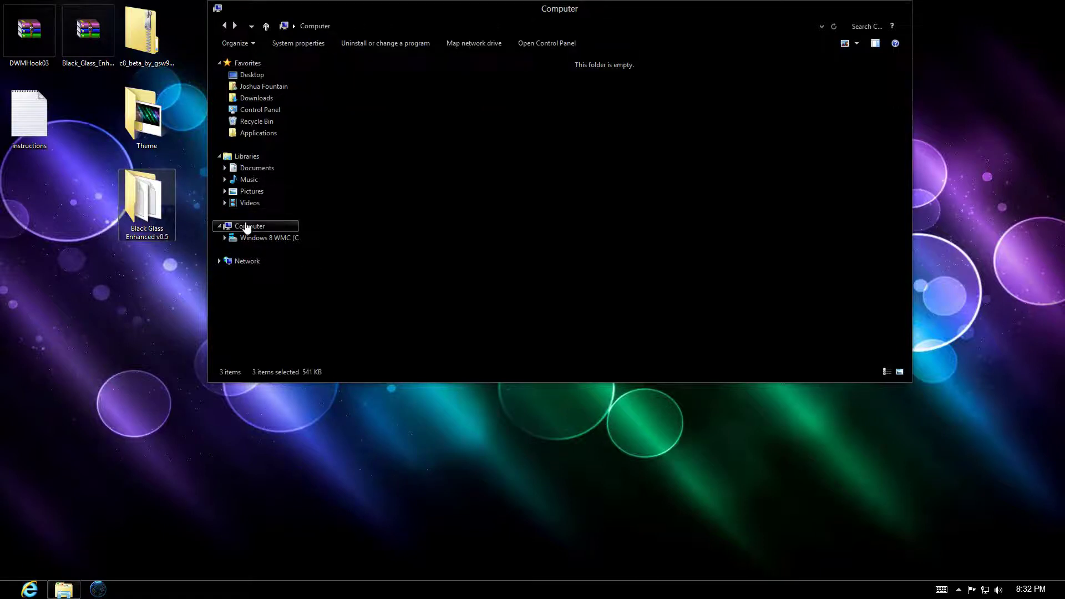
double_click(401, 118)
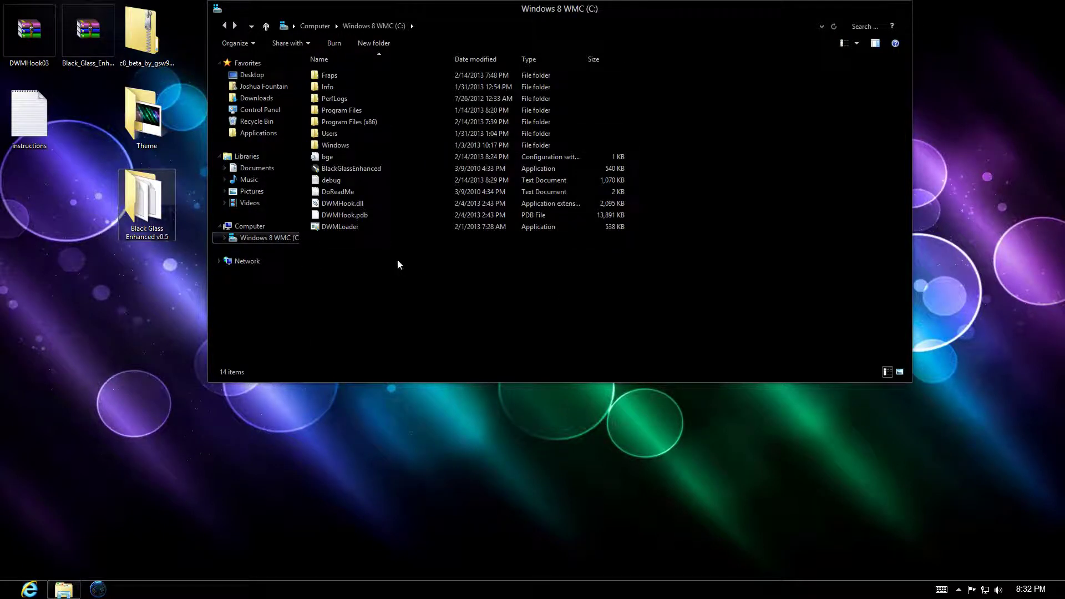
right_click(381, 265)
click(464, 295)
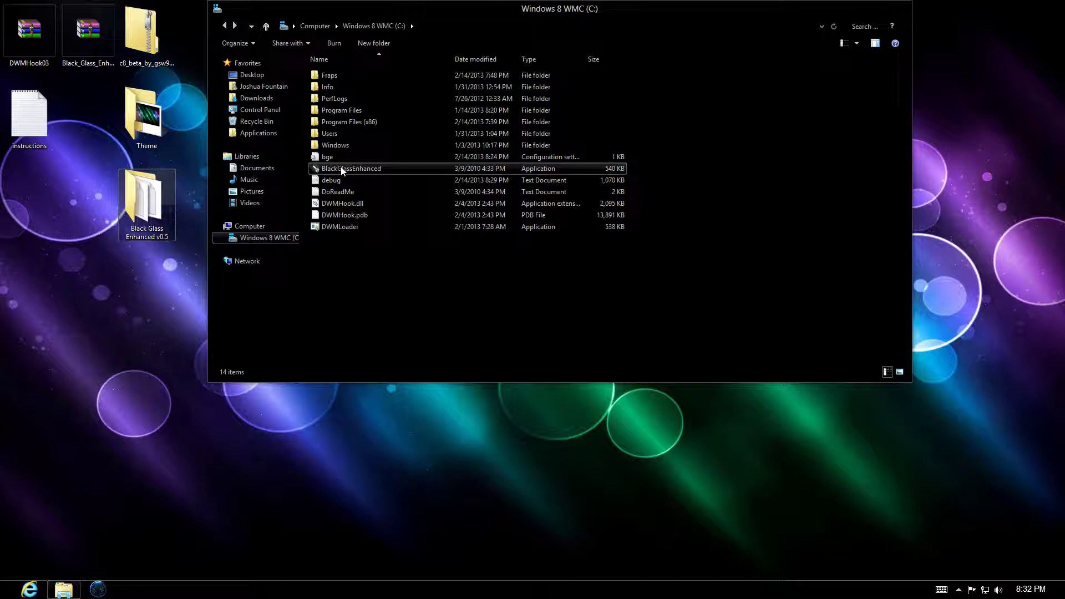
right_click(340, 167)
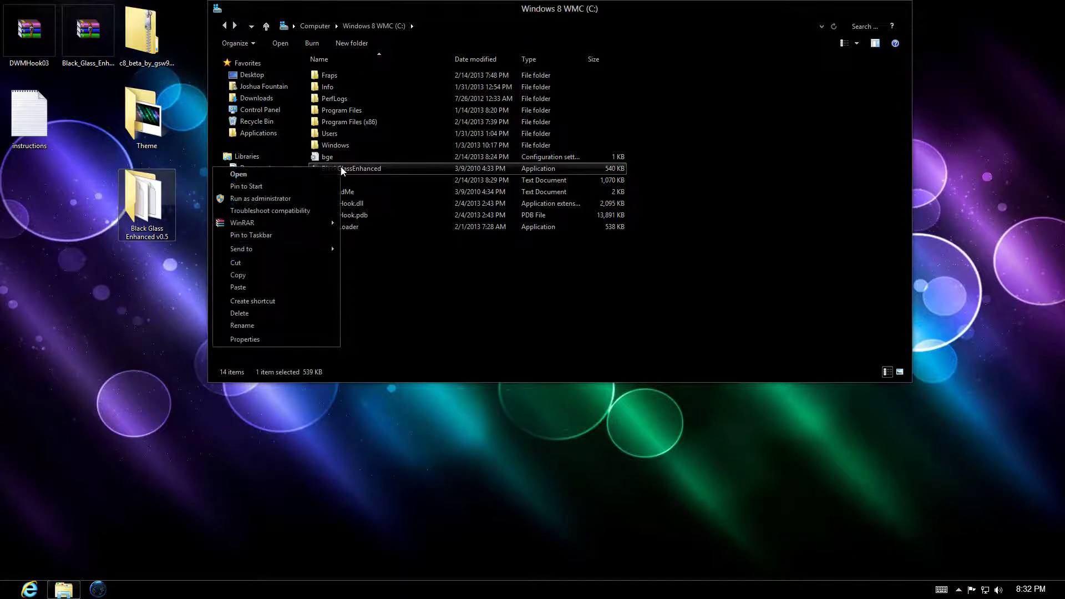
click(283, 202)
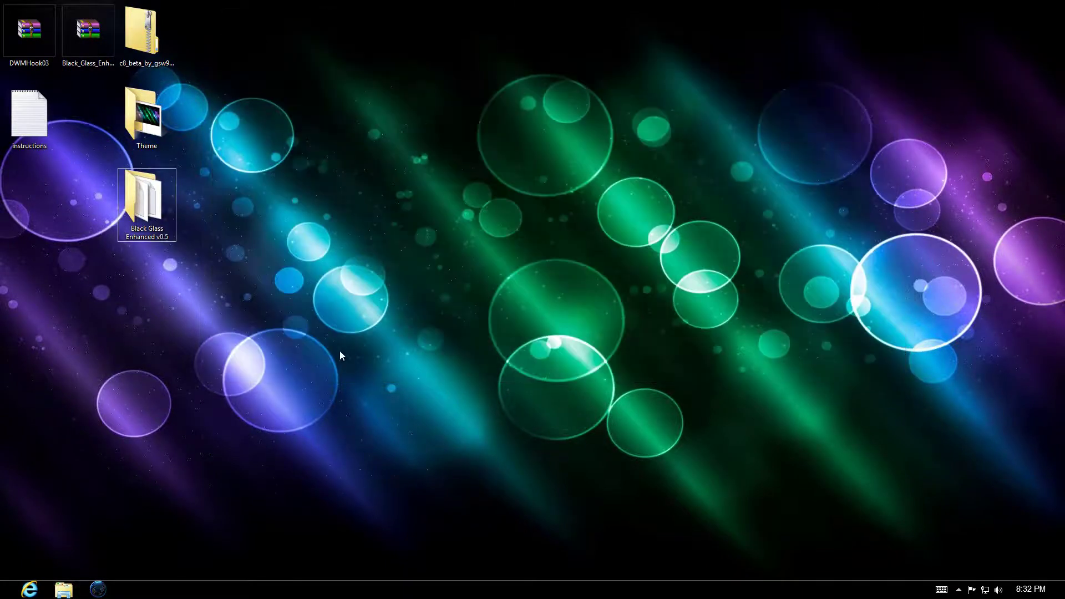
- Choose the blue window colour, lower its brightness to midway in the colour mixer, and save
right_click(402, 271)
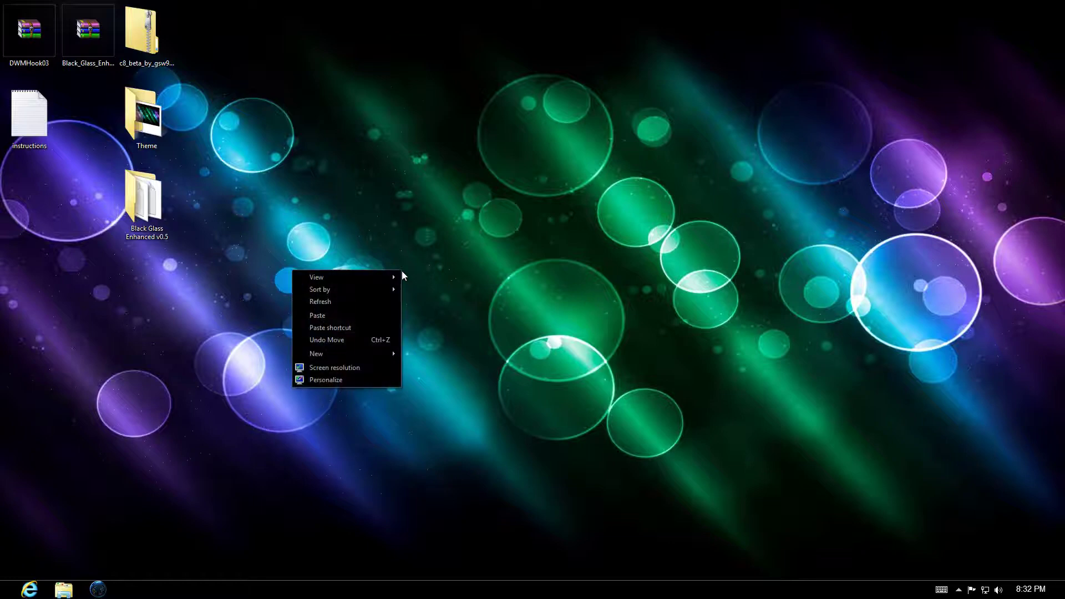
click(344, 379)
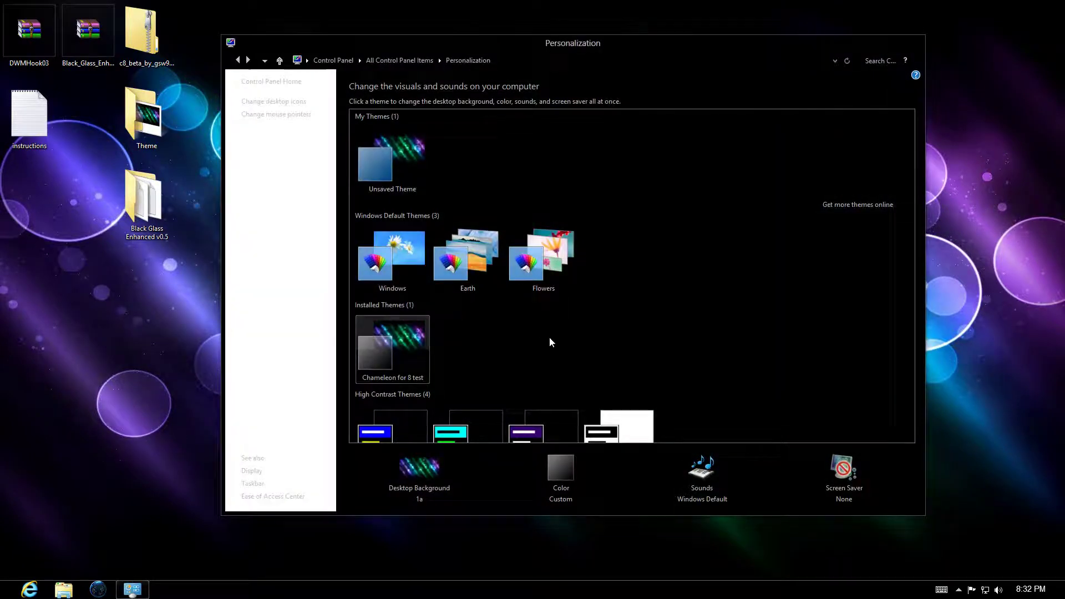
click(557, 486)
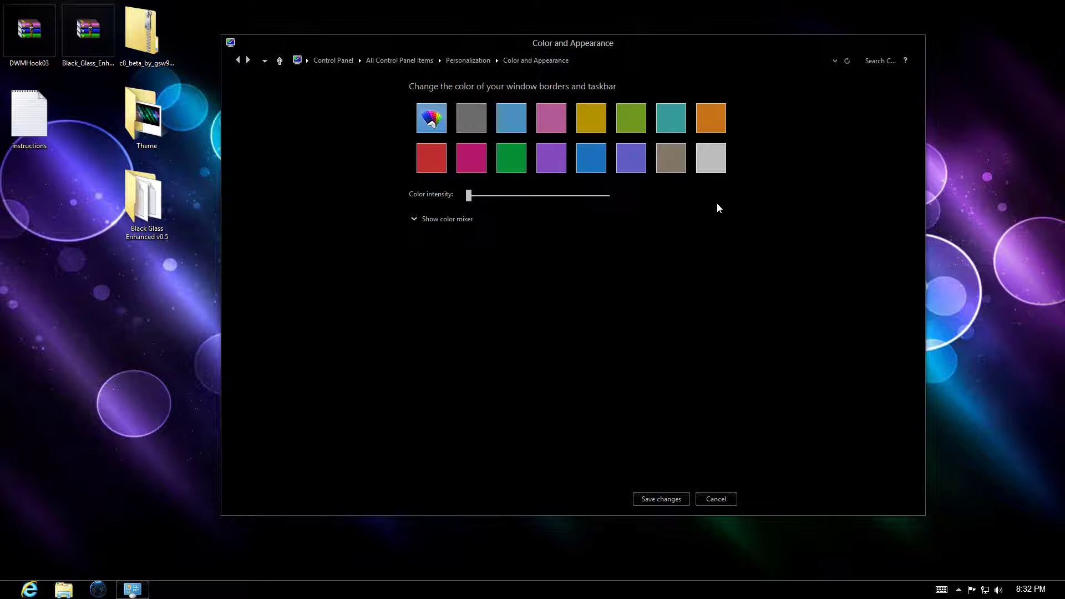
click(586, 162)
drag(621, 47, 632, 30)
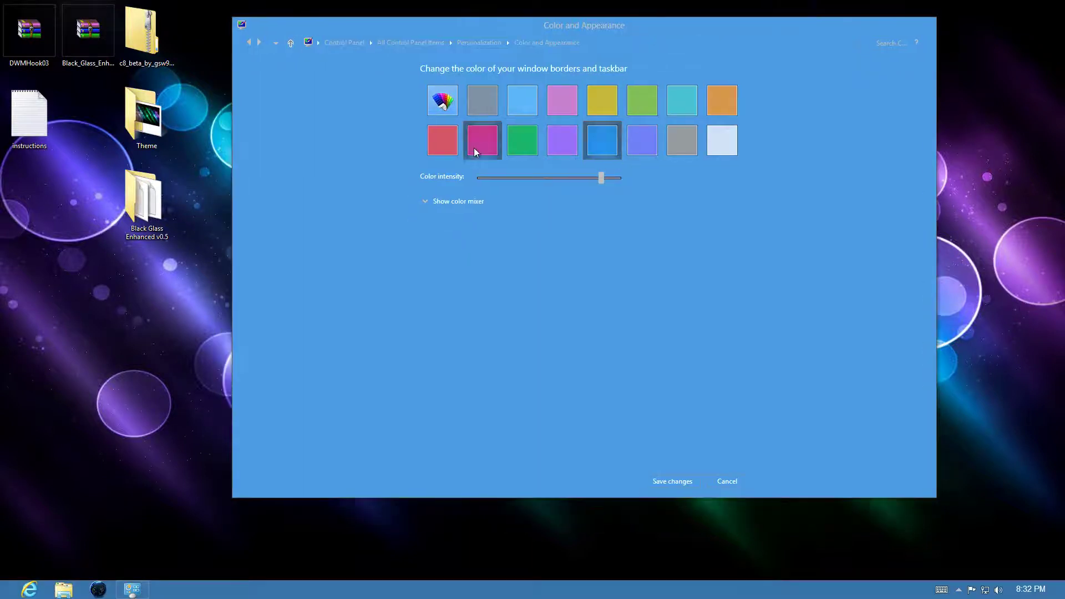
click(425, 200)
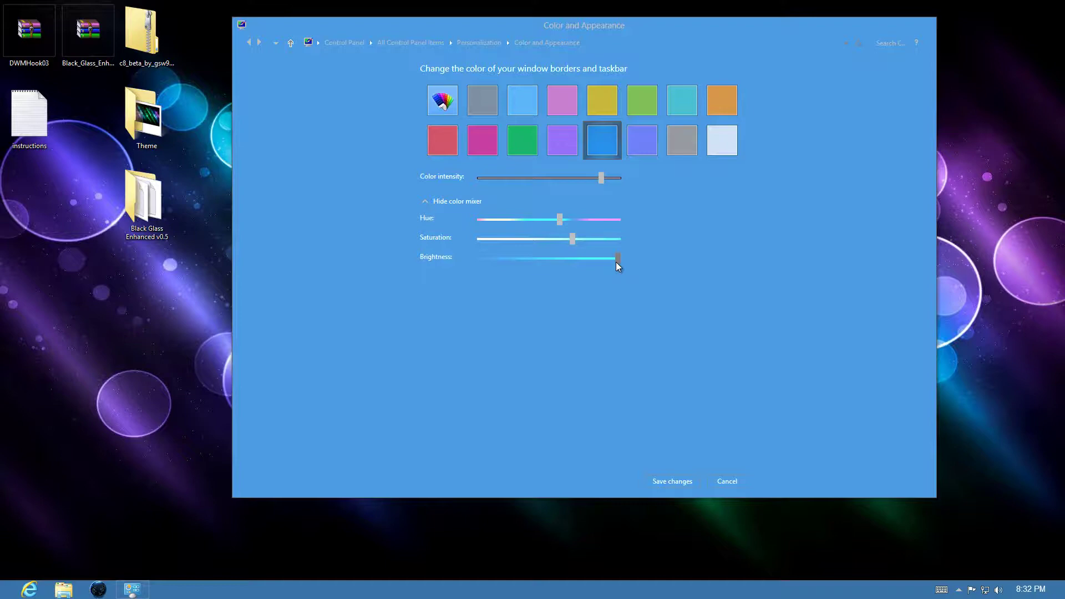
drag(618, 258, 552, 263)
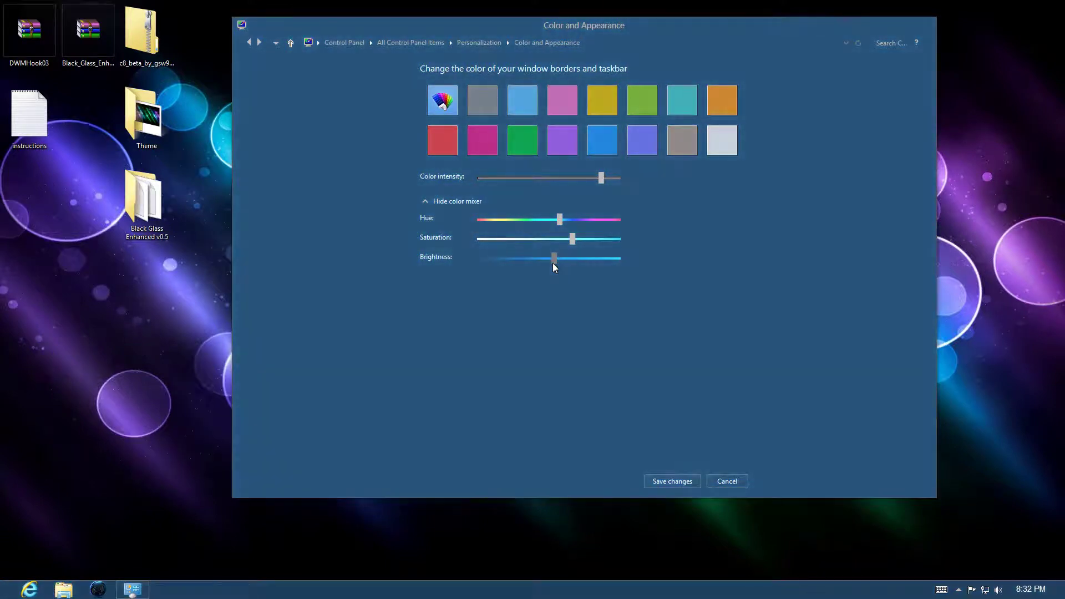
click(672, 480)
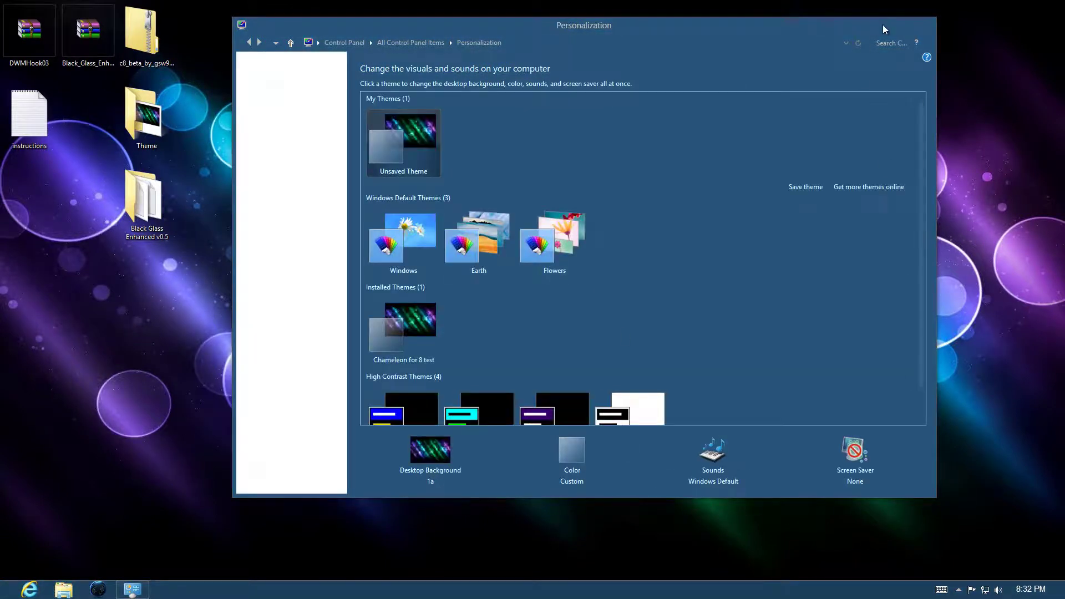
- Close Personalization and enable StartUp in the Black Glass Enhanced tray options, then save
click(914, 33)
click(958, 588)
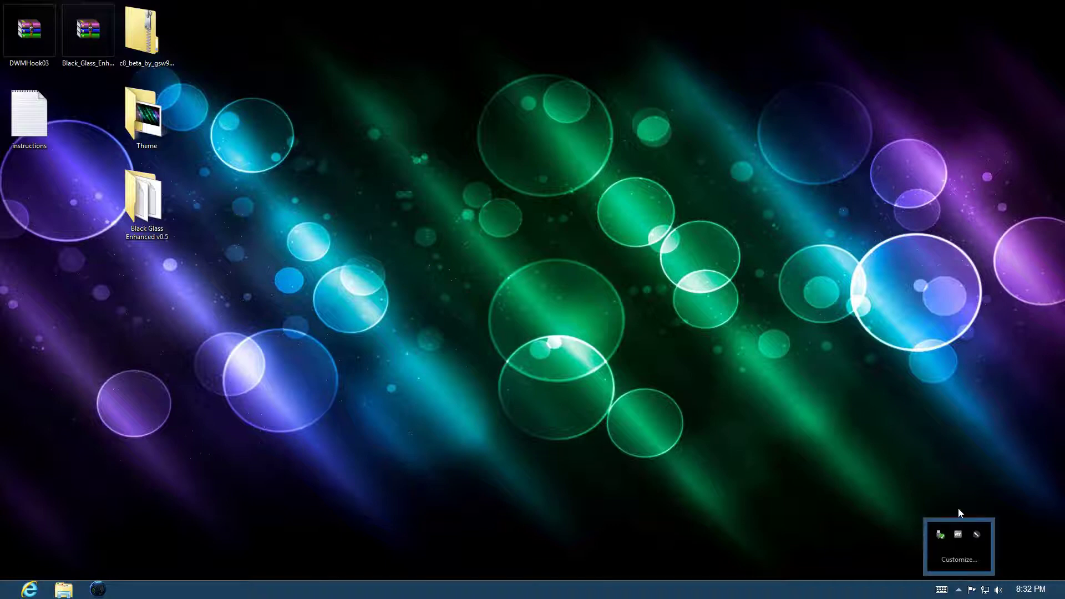
right_click(974, 536)
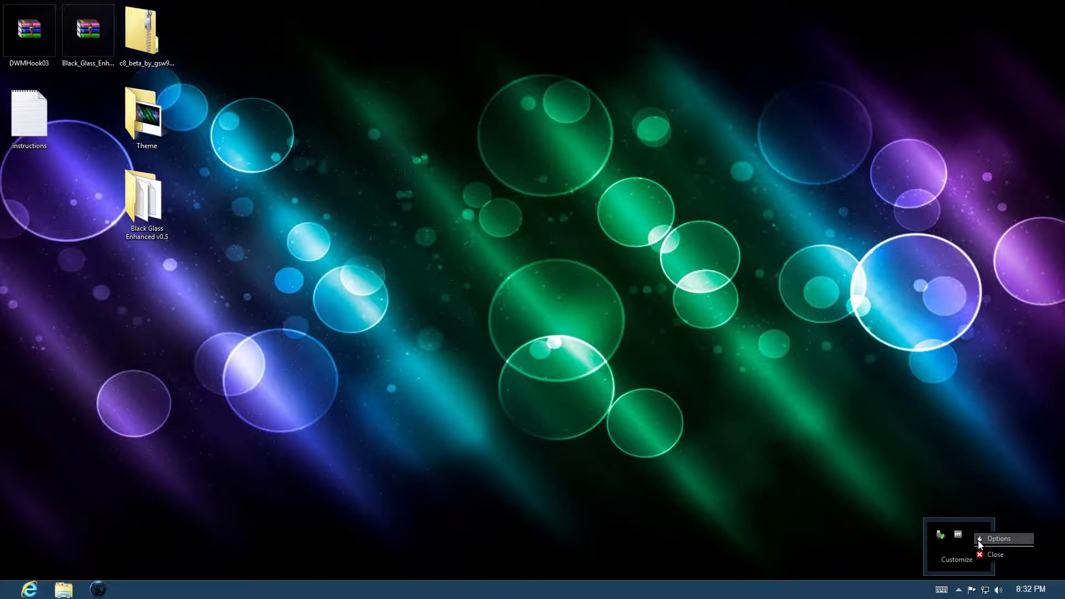
click(992, 539)
click(589, 338)
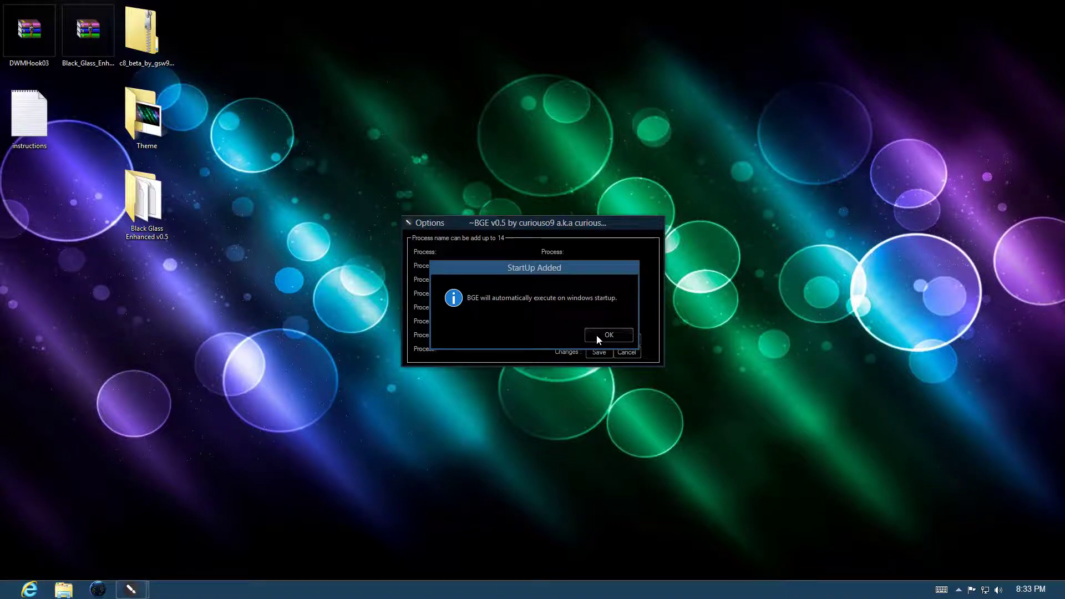
click(598, 335)
click(598, 353)
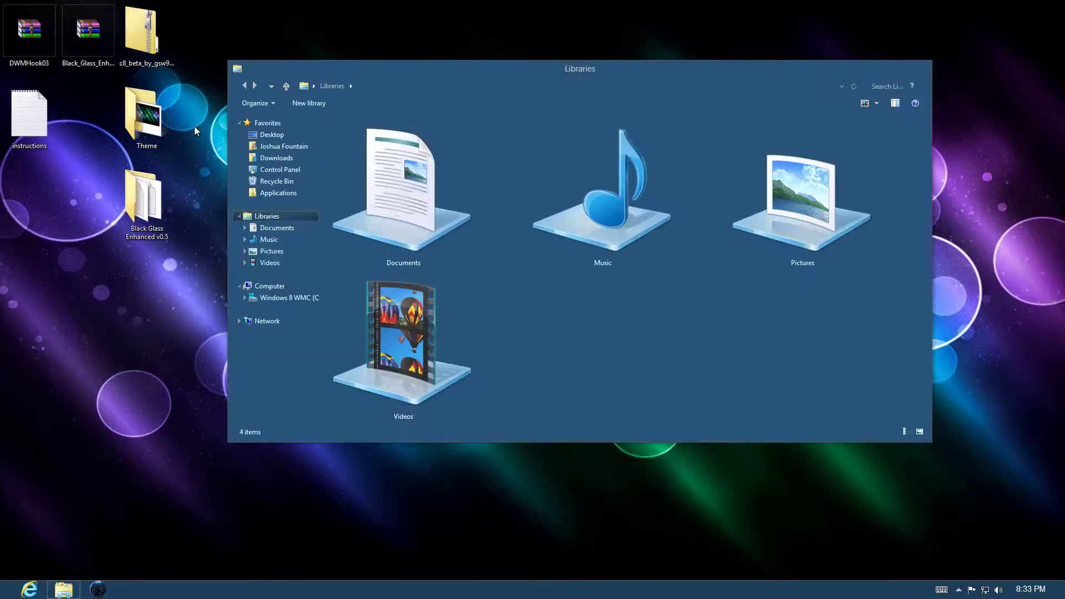
- Drag DWMHook.dll, DWMHook.pdb and DWMLoader from DWMHook03.7z onto the desktop, then close WinRAR
double_click(34, 37)
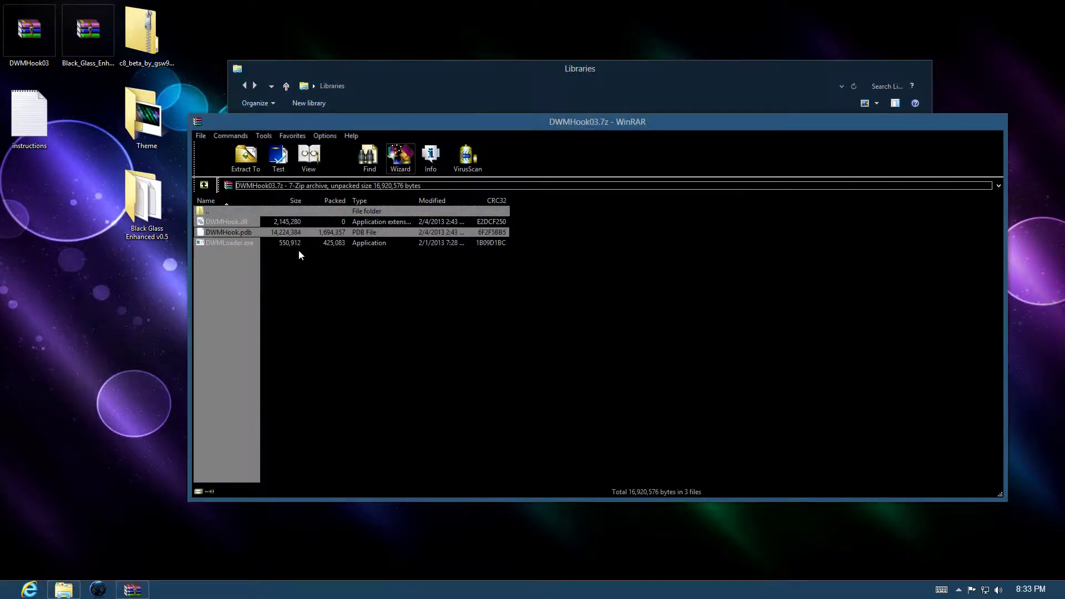
drag(212, 252, 90, 240)
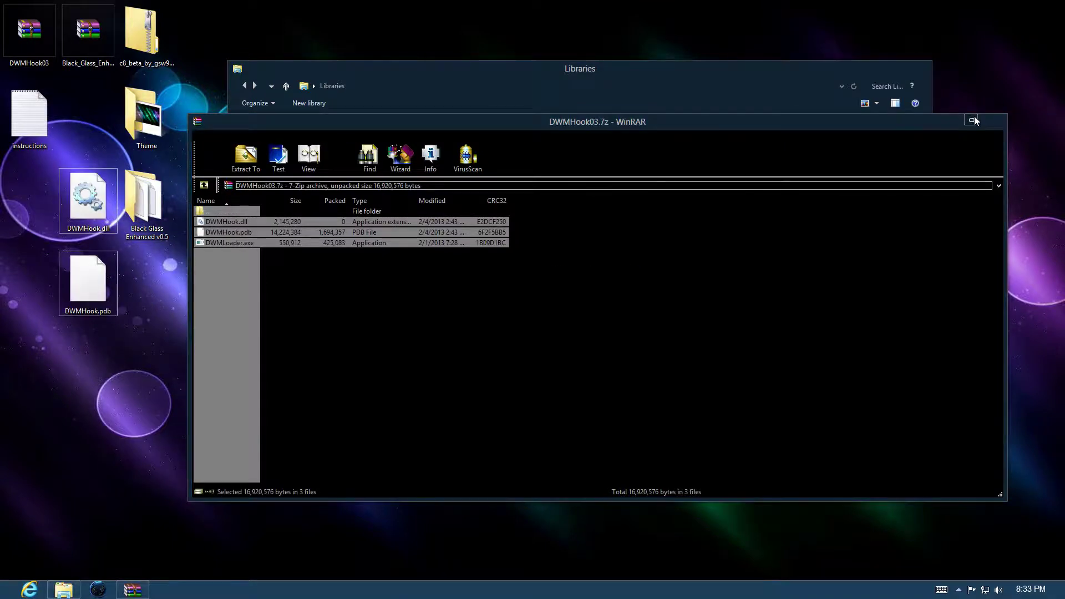
click(996, 127)
drag(118, 457, 84, 193)
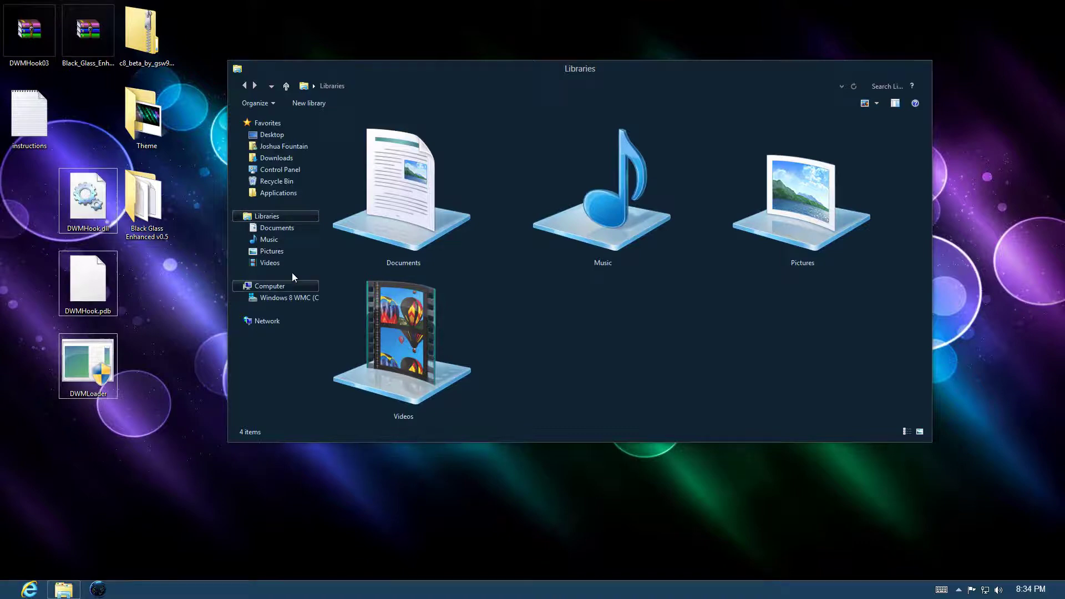
- Run DWMLoader from the C: drive as administrator and accept the preview-version warning
click(286, 299)
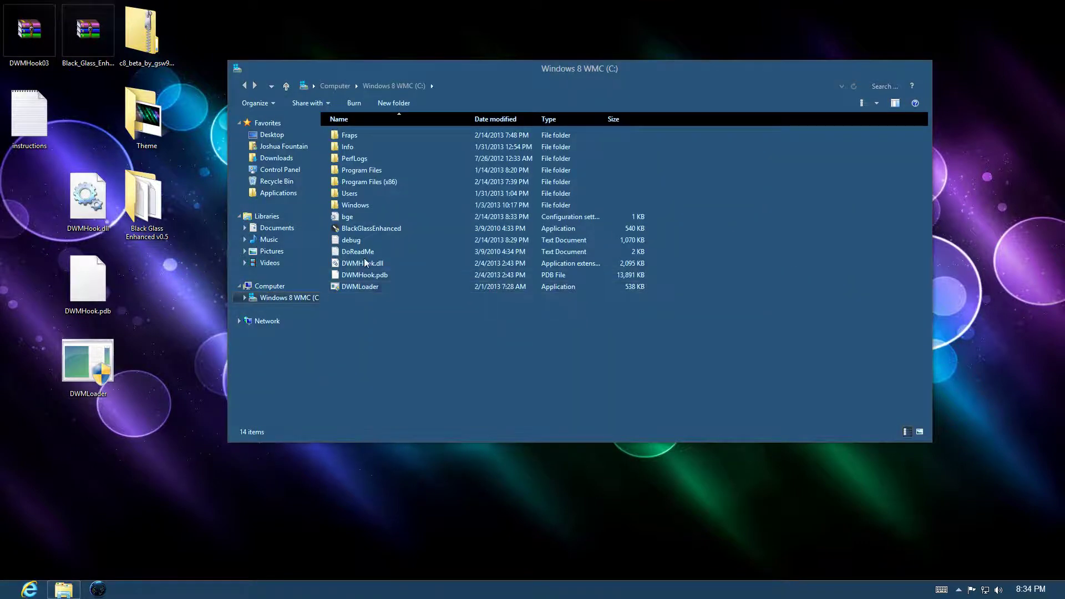
right_click(387, 342)
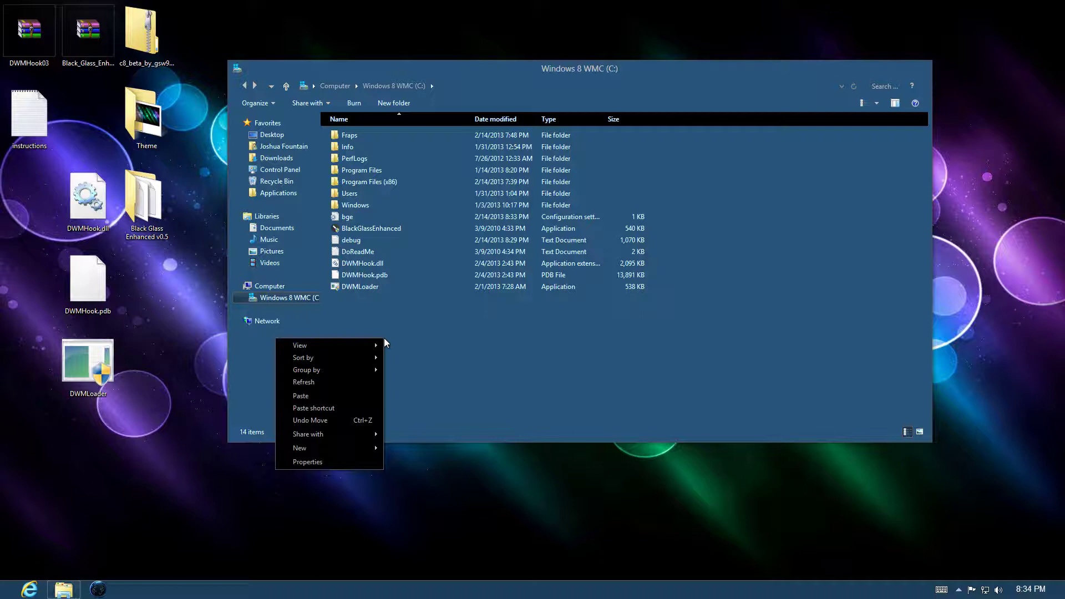
click(365, 336)
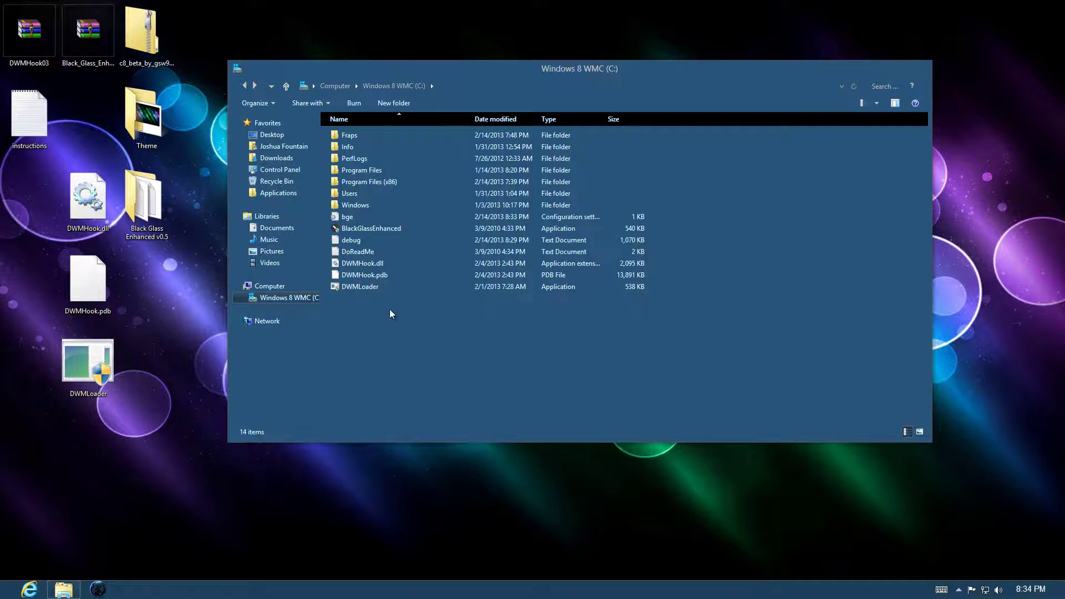
click(373, 288)
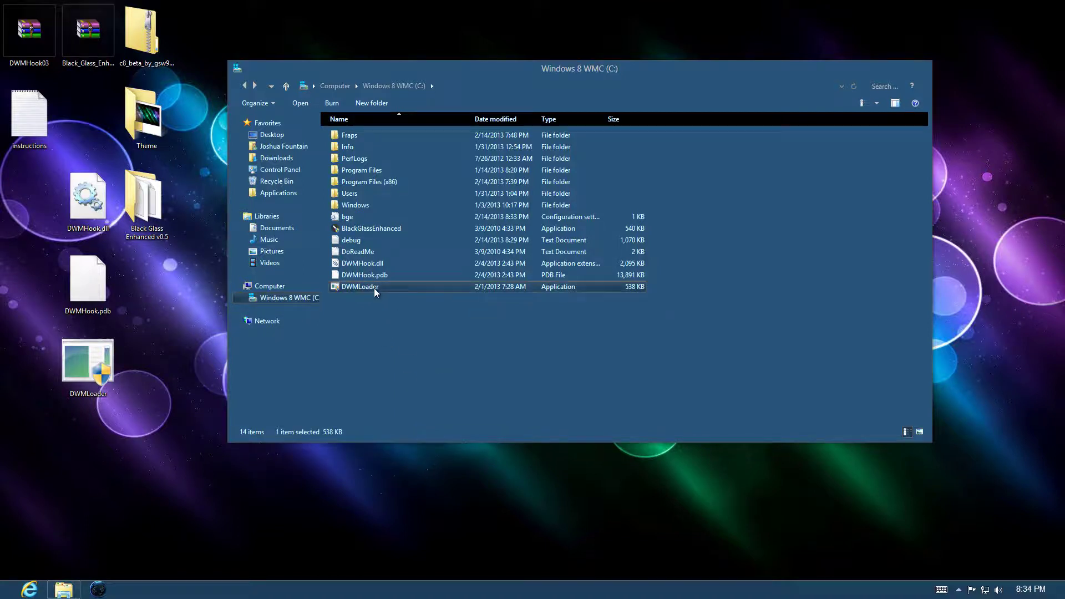
right_click(374, 288)
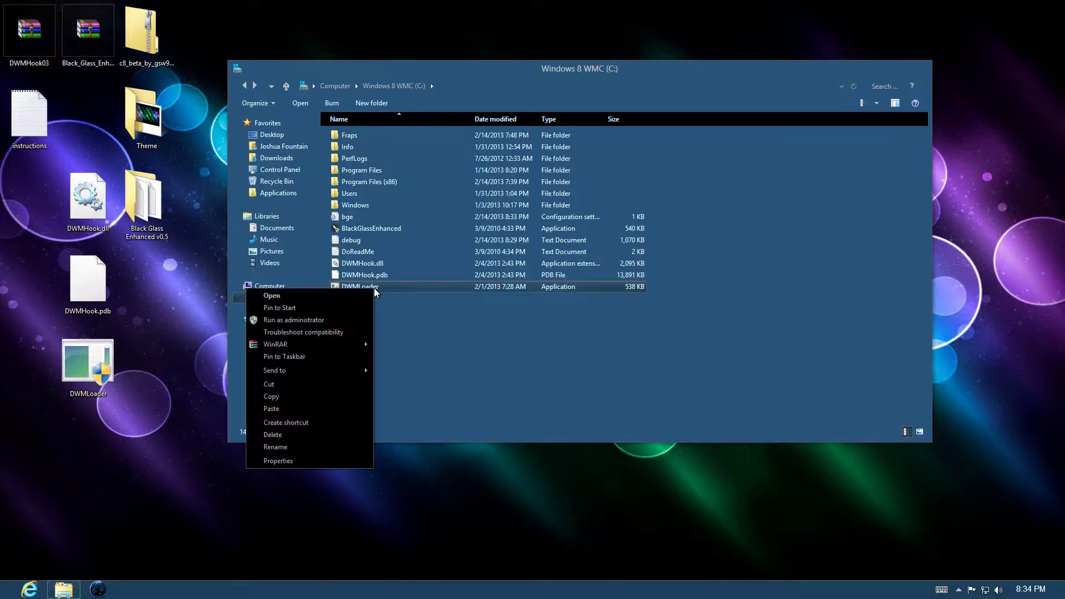
click(329, 321)
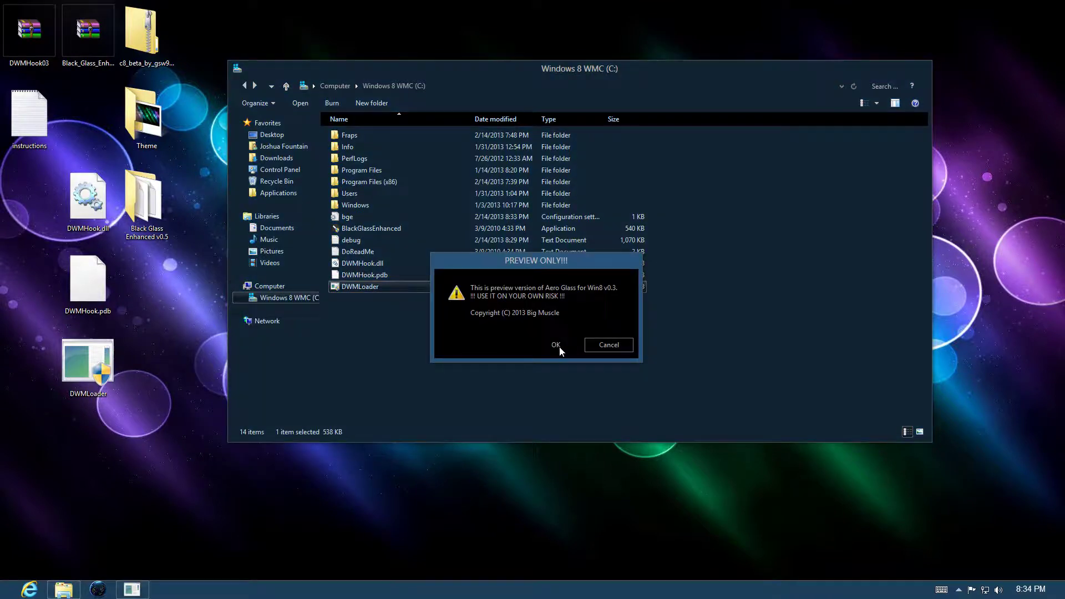
click(560, 346)
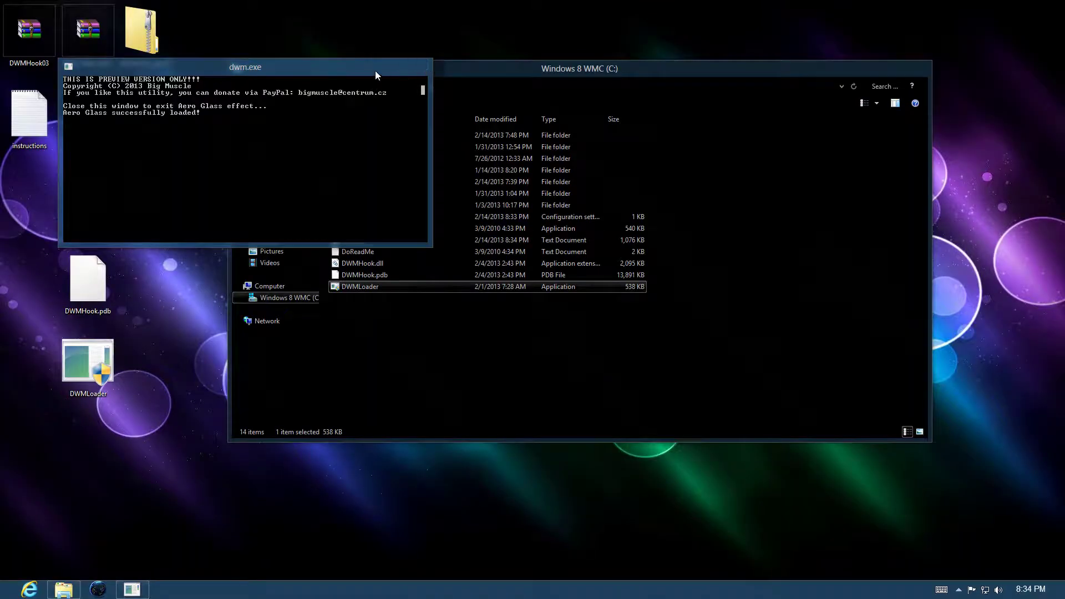
- Move the dwm.exe console aside and close the File Explorer window
drag(259, 68, 267, 165)
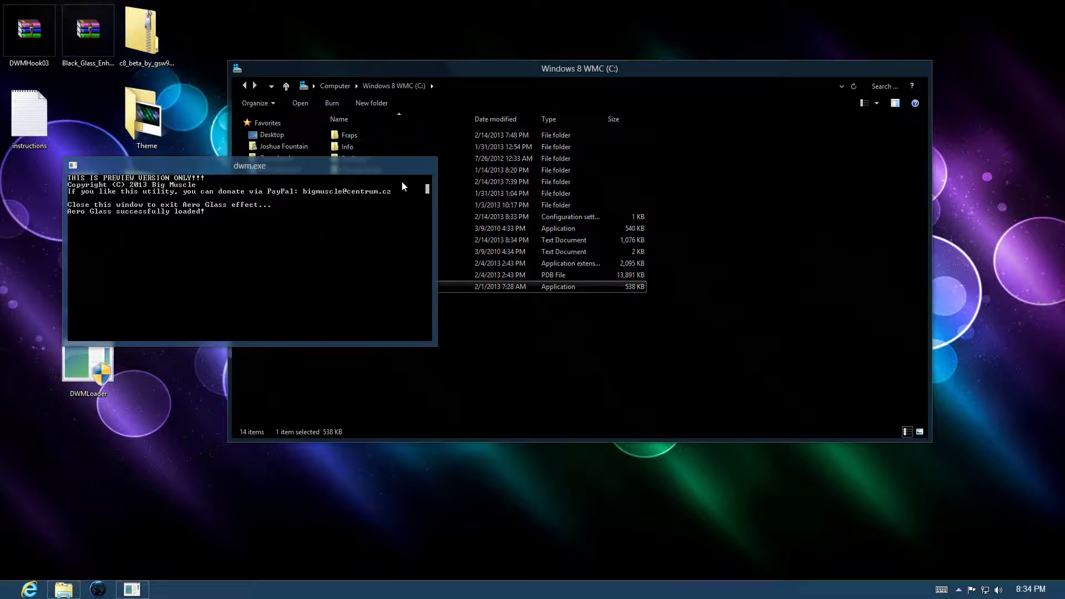
click(428, 165)
click(921, 67)
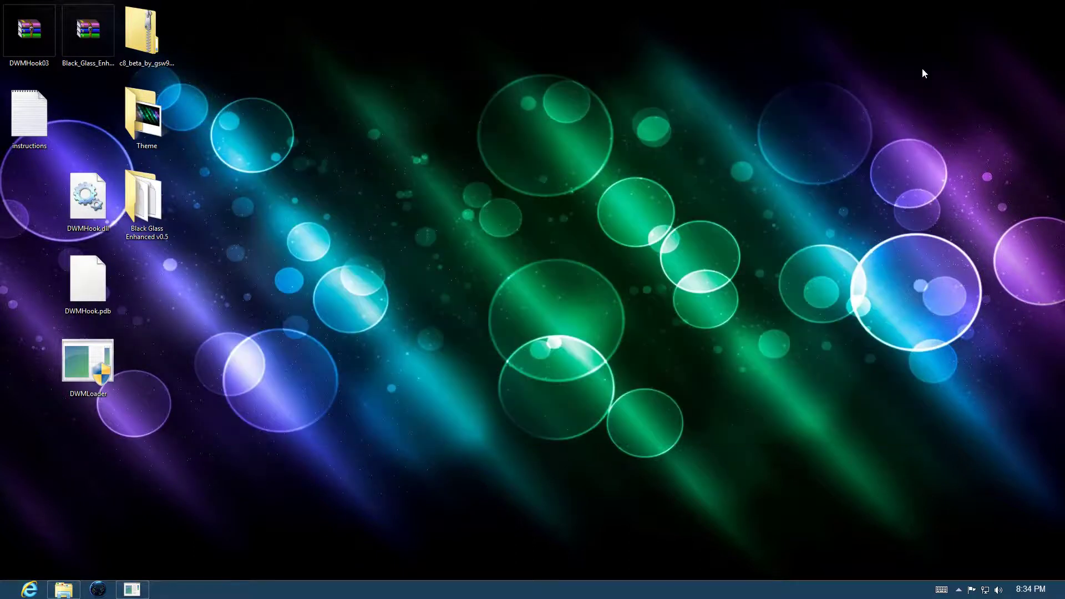
- Open the Libraries window from the taskbar, then toggle Show desktop to hide and restore it
click(63, 589)
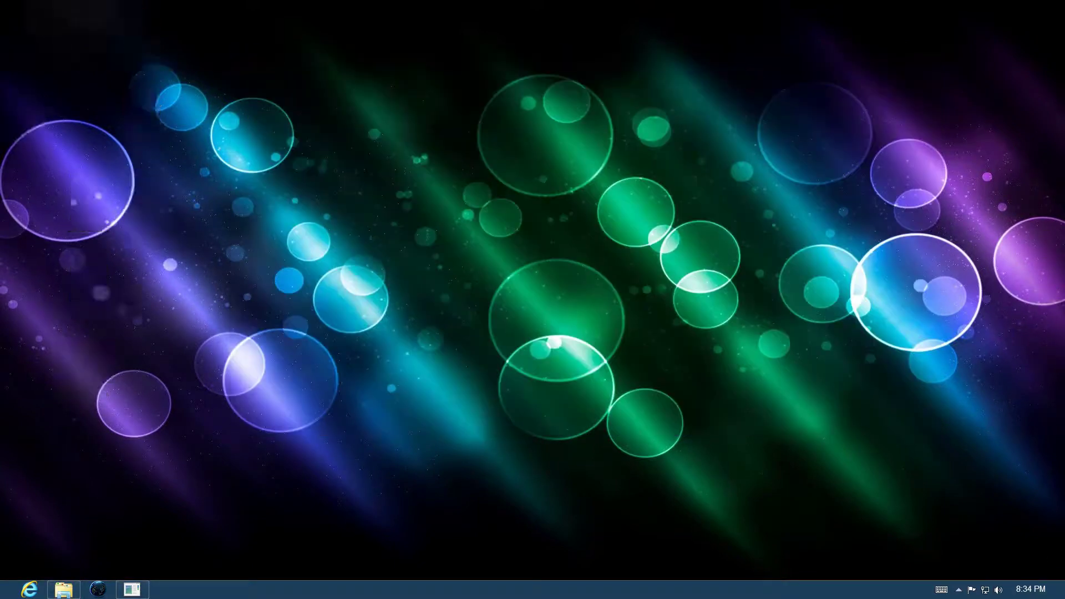
click(1061, 592)
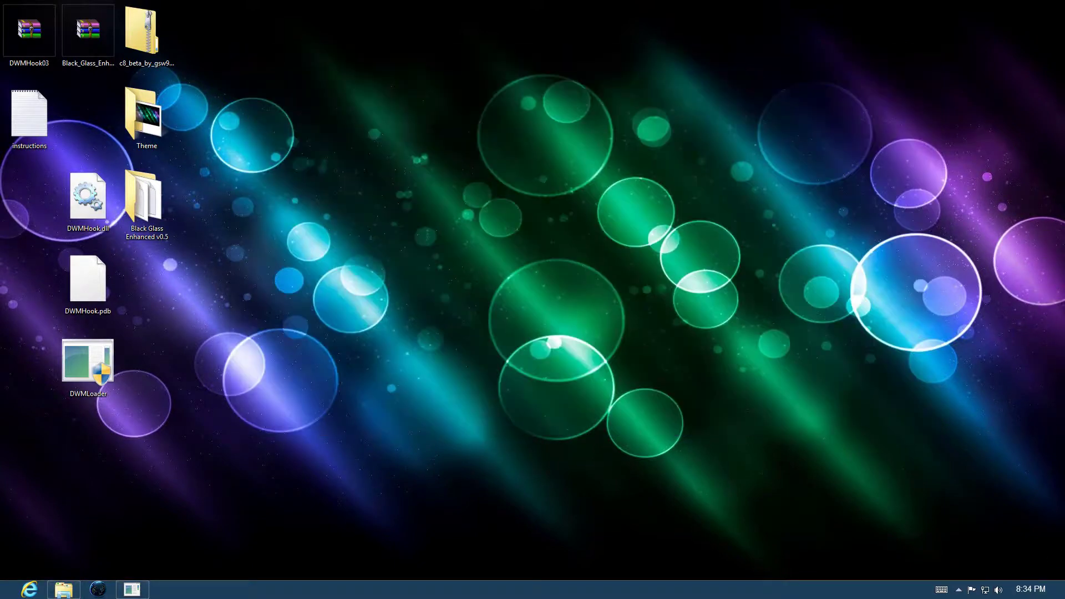
click(1061, 592)
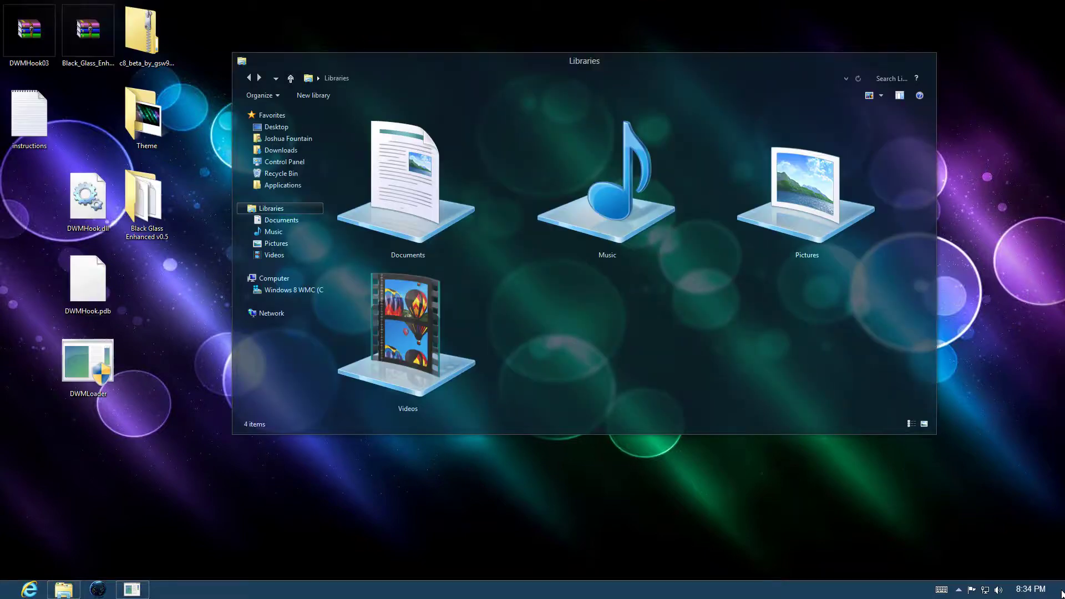
- Drag the glass Libraries window up-right, to the left edge, then back toward the right
drag(511, 67, 567, 55)
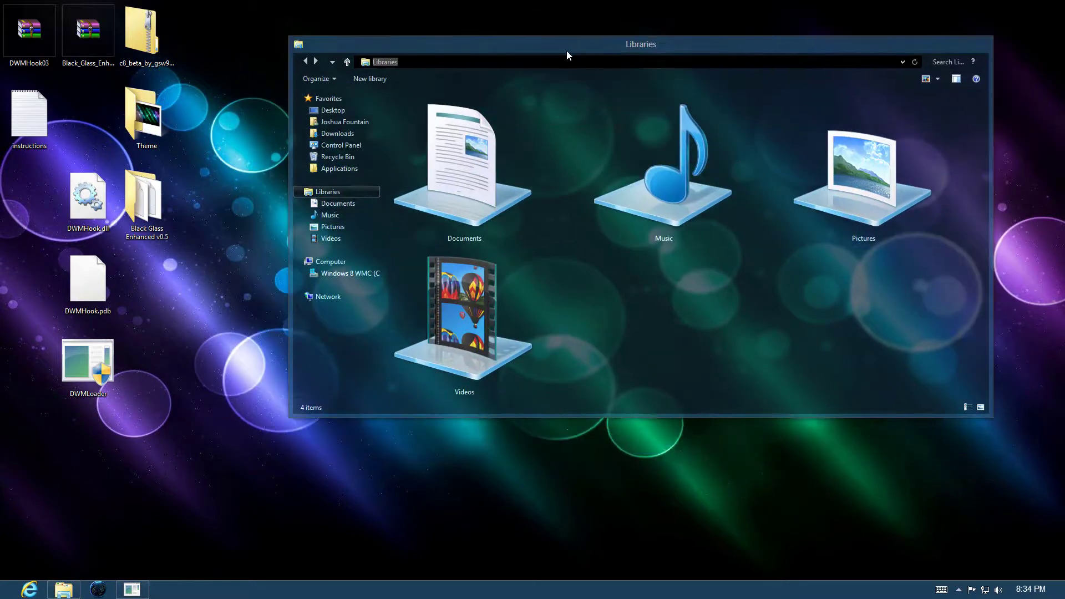
click(690, 312)
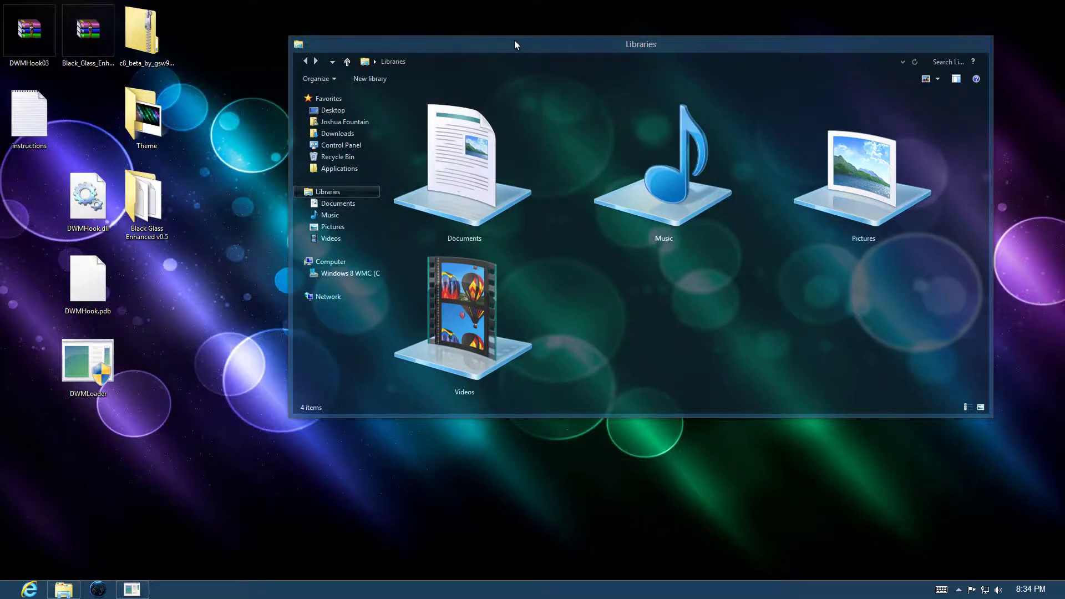
drag(514, 44, 240, 44)
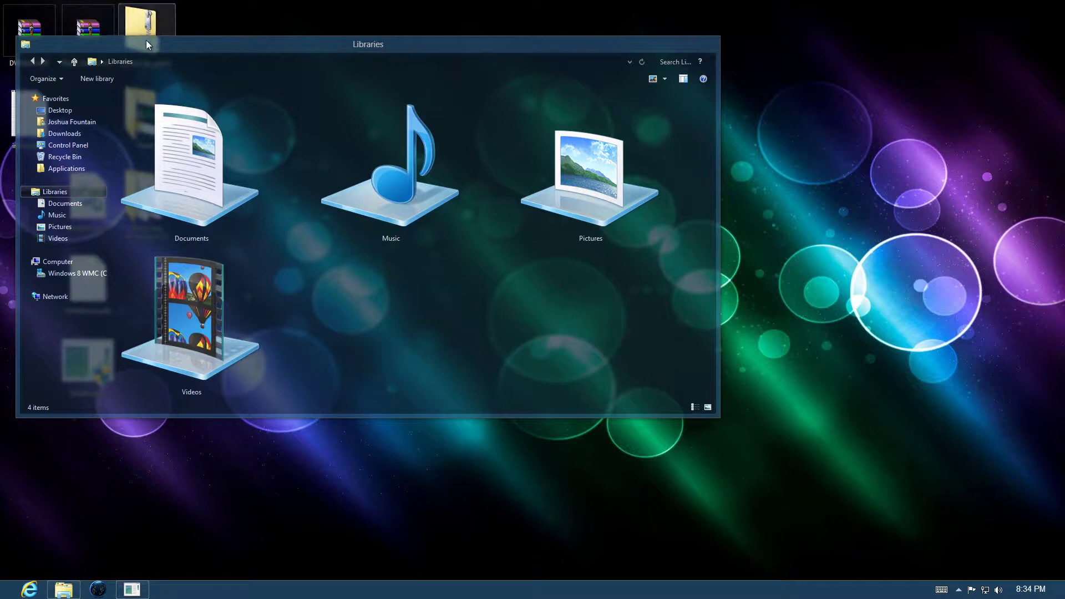
drag(147, 45, 468, 78)
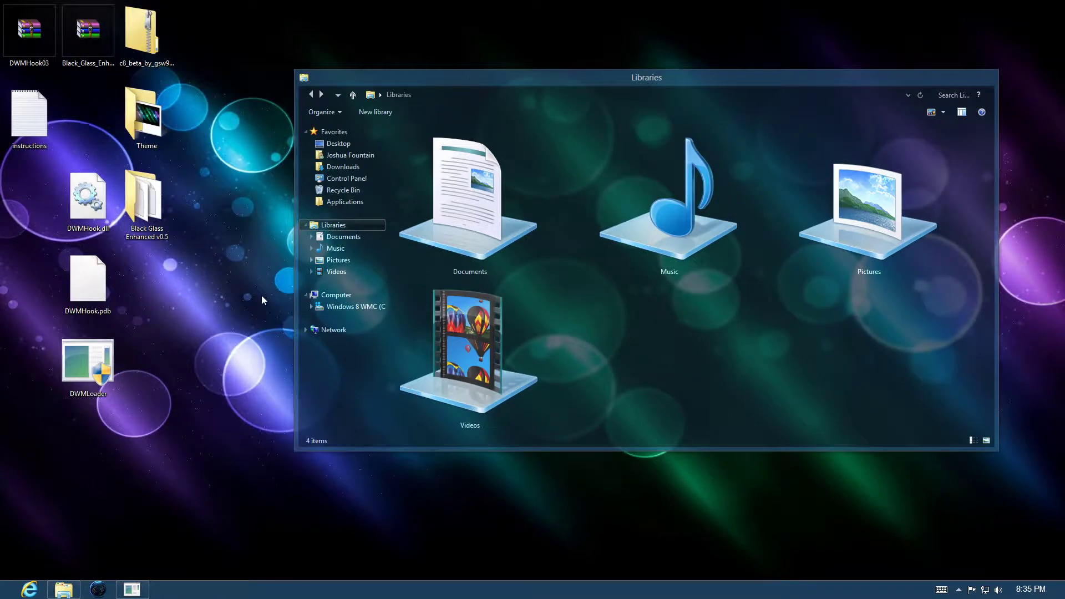